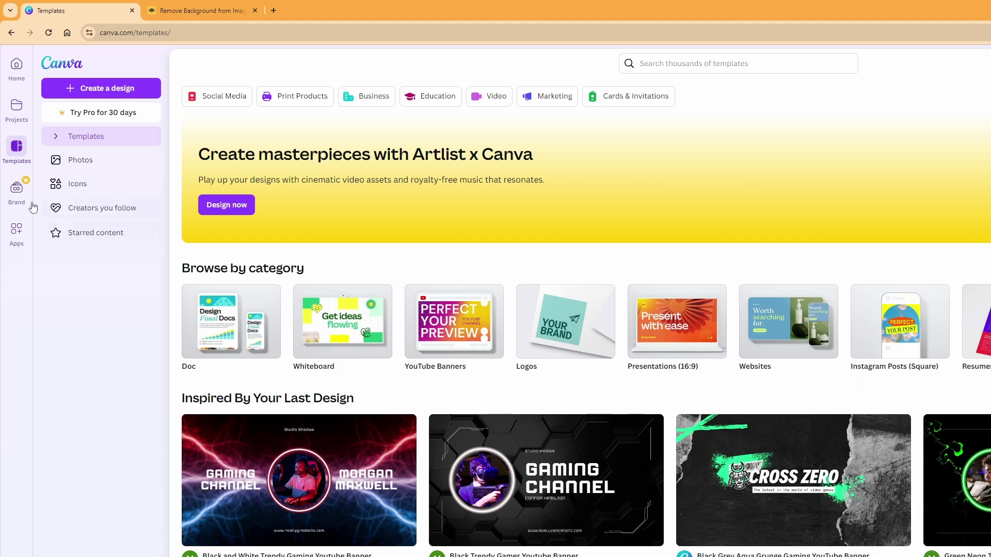
# Create a new blank YouTube Banner design from the Canva home page
pyautogui.click(17, 66)
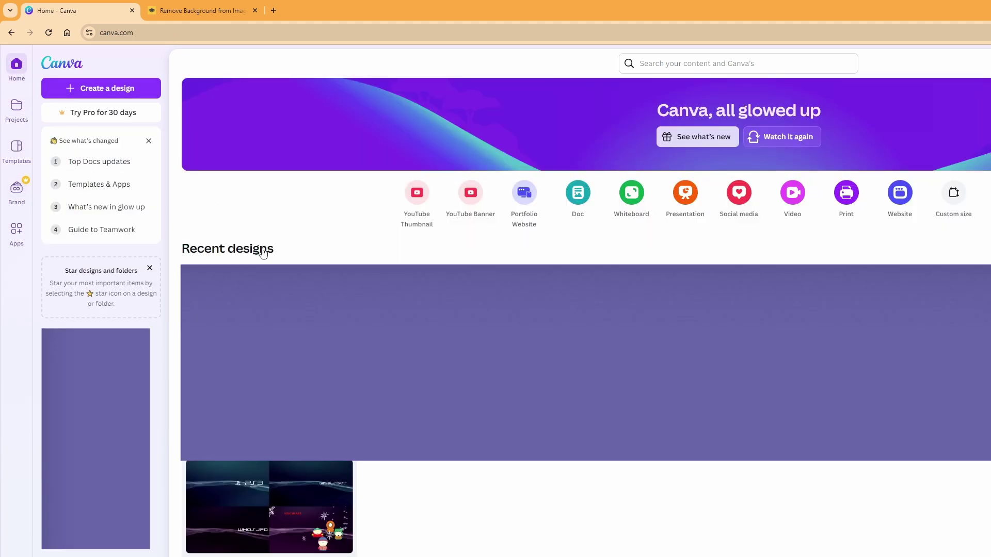
pyautogui.click(72, 91)
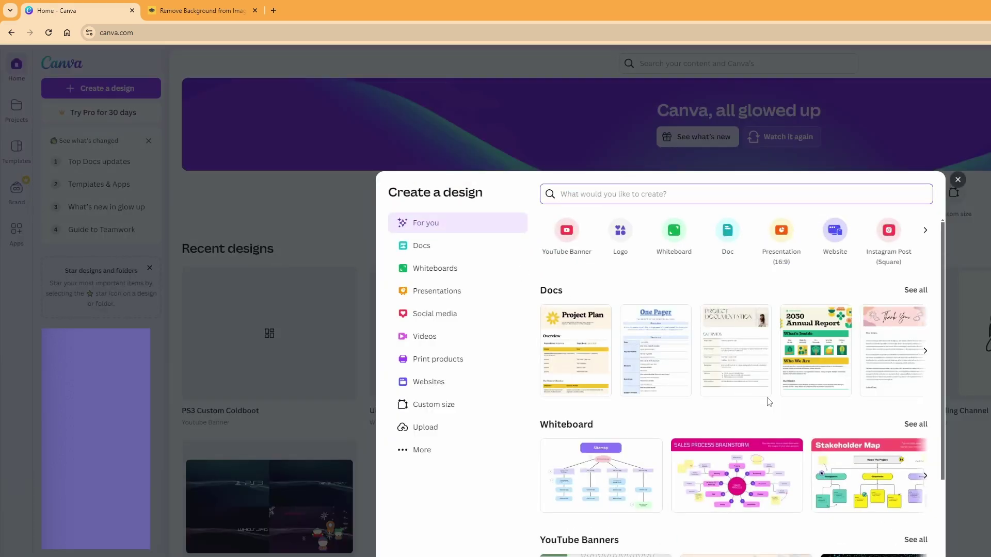
pyautogui.click(575, 237)
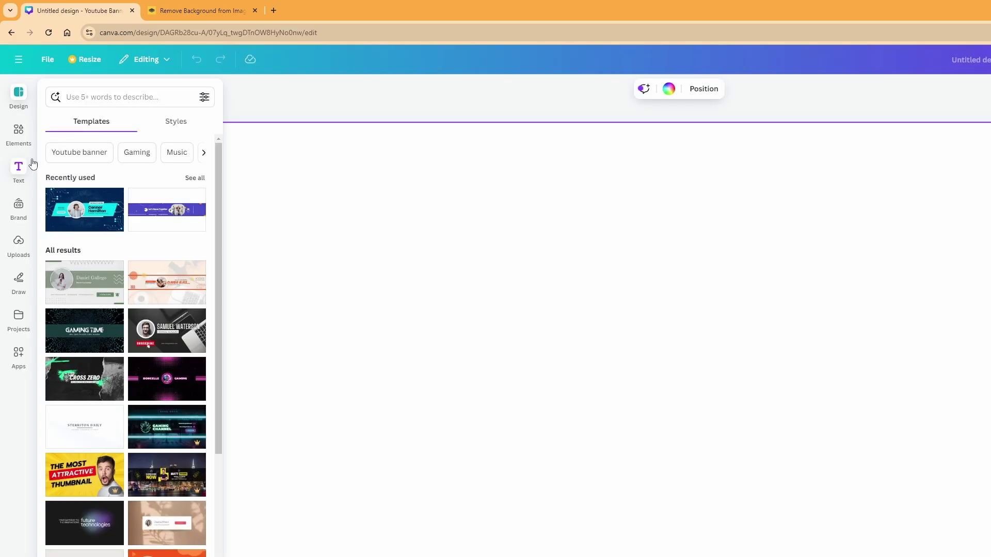
# Add the "Tech glitch" font combination to the blank banner
pyautogui.click(18, 168)
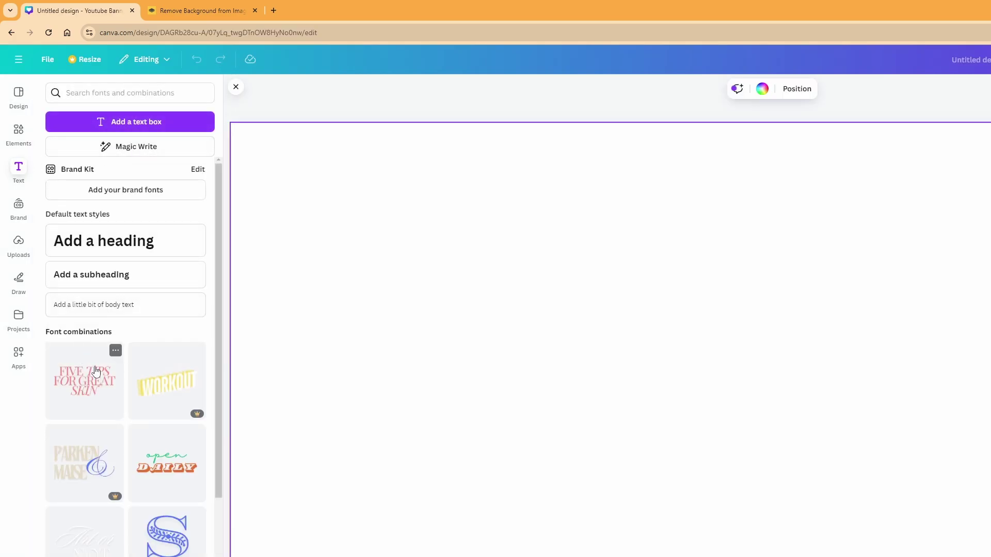
pyautogui.click(175, 383)
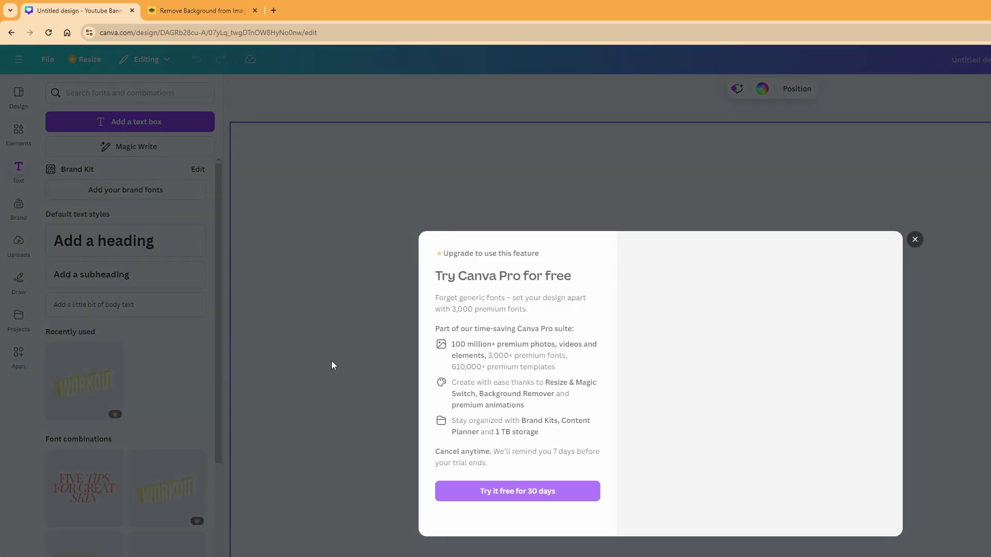
pyautogui.click(915, 240)
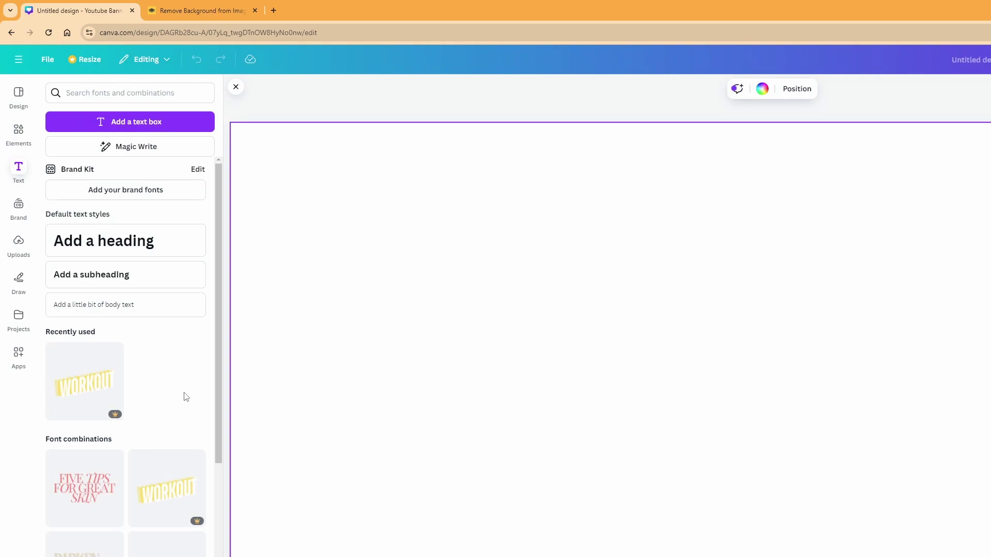
pyautogui.scroll(-5, 186, 398)
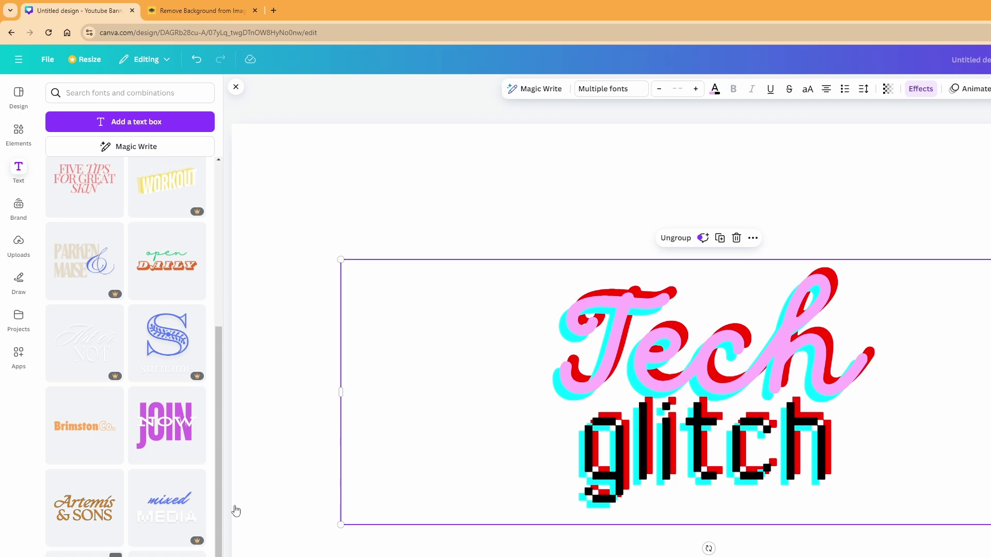
# Replace the word "Tech" with "Whos" and the word "glitch" with "JPG" in the text group
pyautogui.doubleClick(677, 400)
pyautogui.click(677, 400)
pyautogui.doubleClick(677, 400)
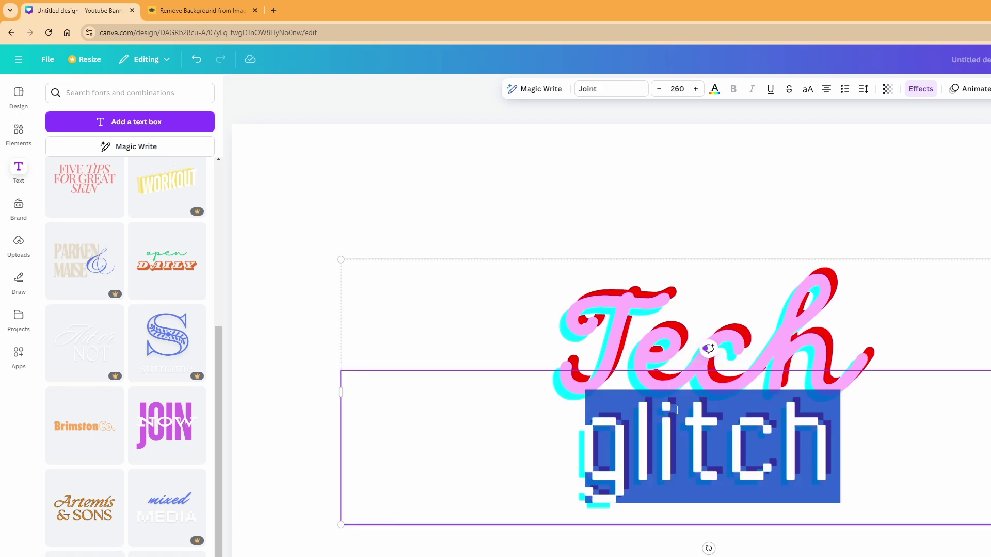
pyautogui.doubleClick(779, 341)
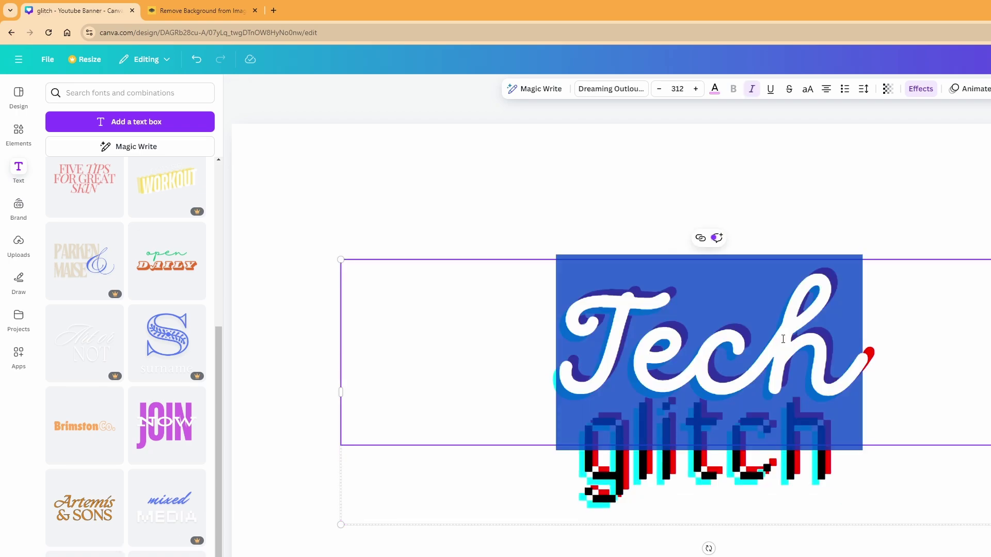
pyautogui.write('Whos')
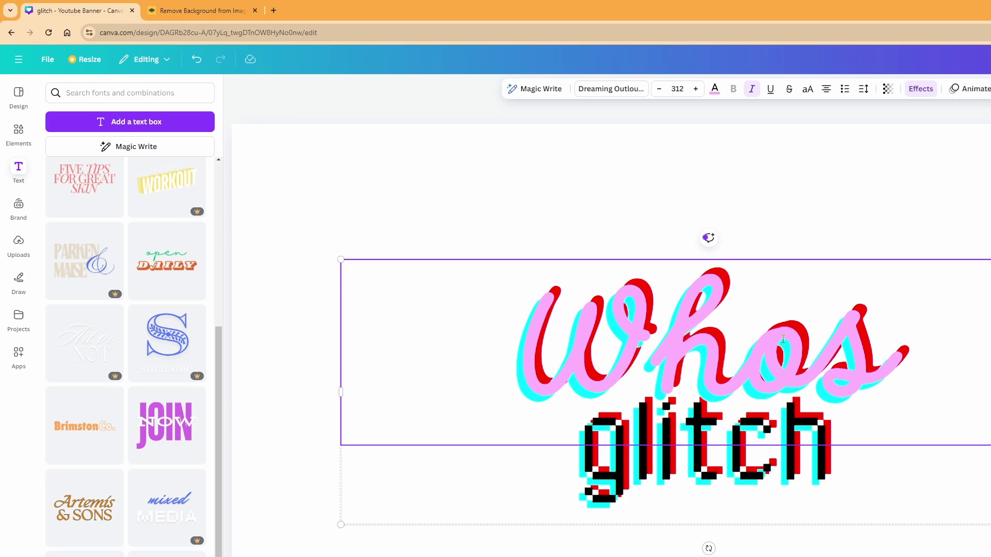
pyautogui.doubleClick(783, 344)
pyautogui.doubleClick(773, 473)
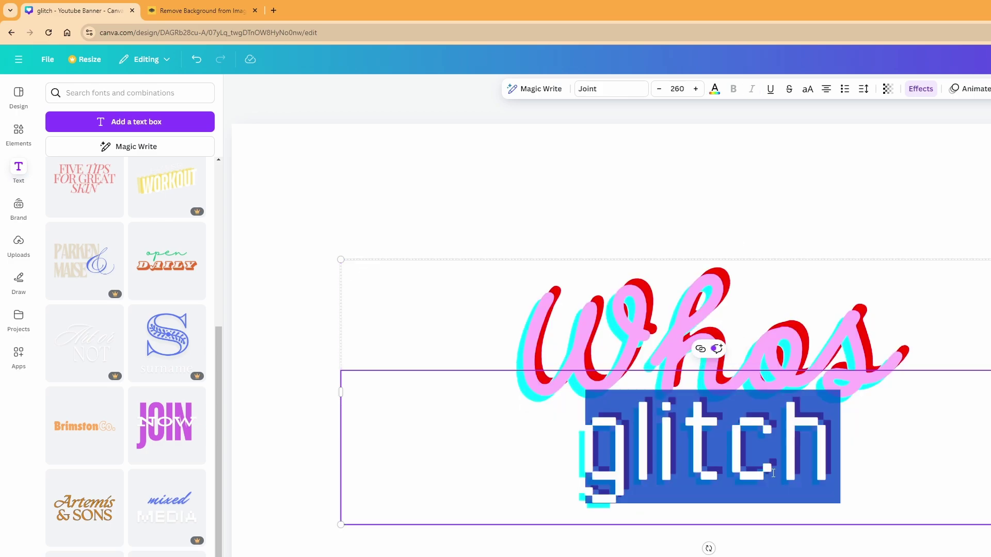
pyautogui.write('JPG')
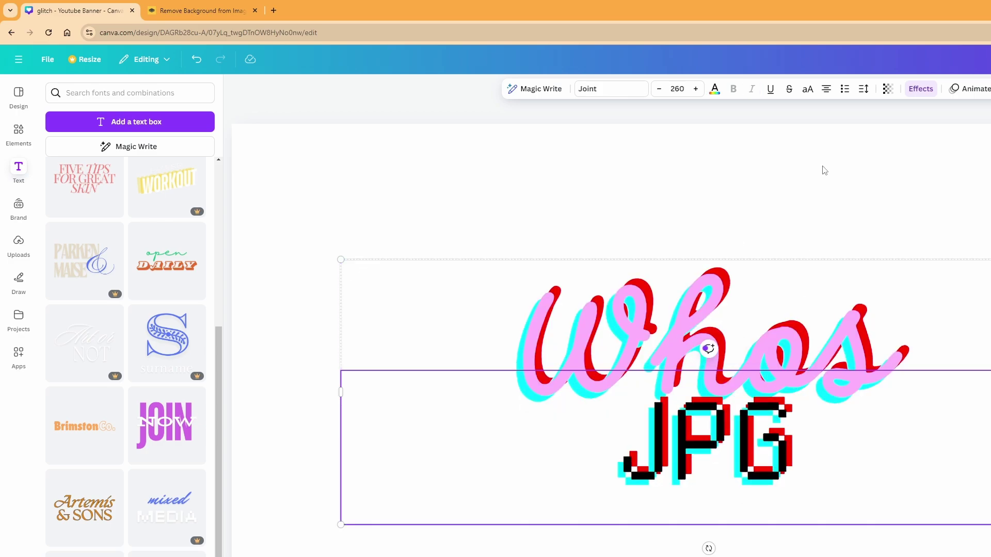
# Enlarge the Whos JPG text group until the JPG font size is about 396, and place it roughly in the banner's centre
pyautogui.click(821, 181)
pyautogui.click(759, 332)
pyautogui.click(600, 199)
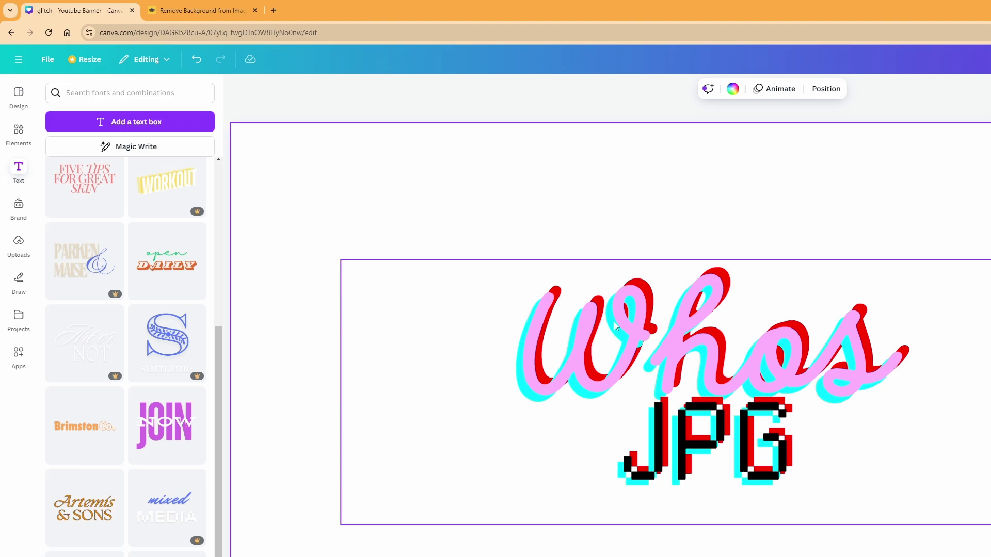
pyautogui.click(548, 363)
pyautogui.click(500, 482)
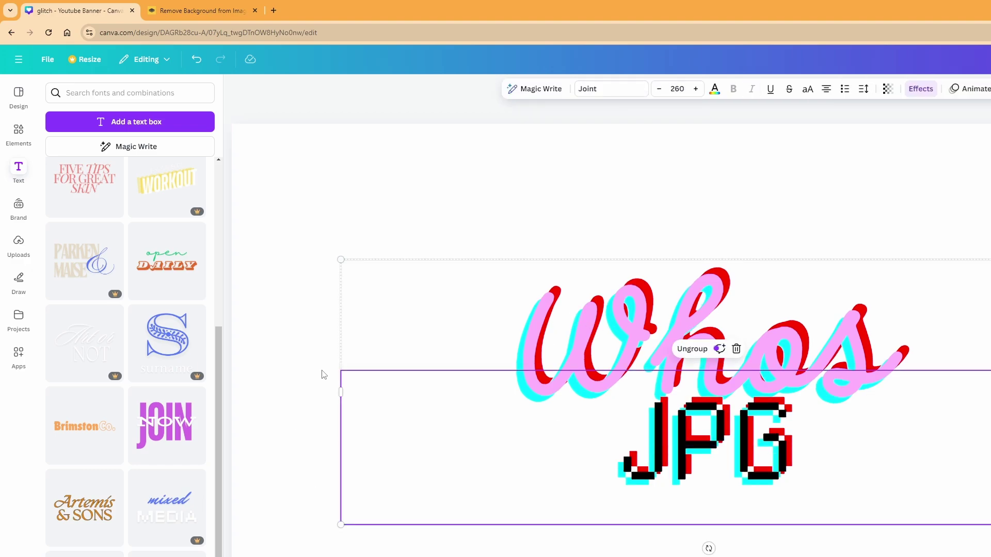
pyautogui.moveTo(338, 266); pyautogui.dragTo(248, 165)
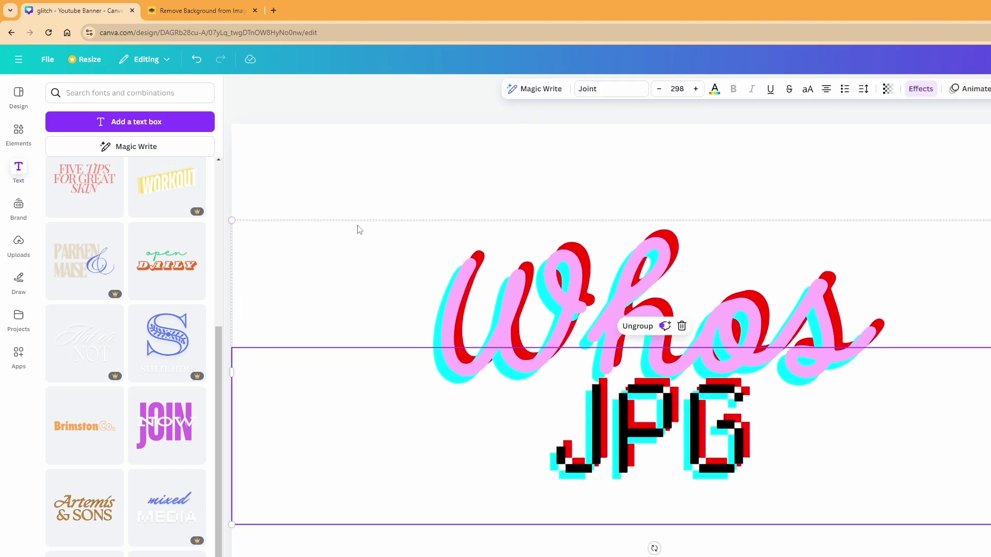
pyautogui.moveTo(359, 225); pyautogui.dragTo(462, 365)
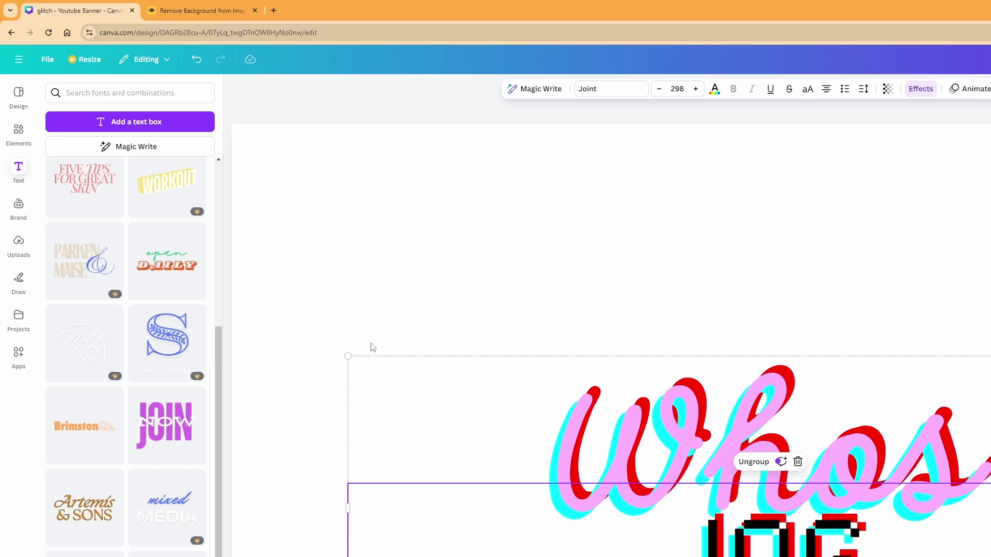
pyautogui.moveTo(351, 352); pyautogui.dragTo(209, 221)
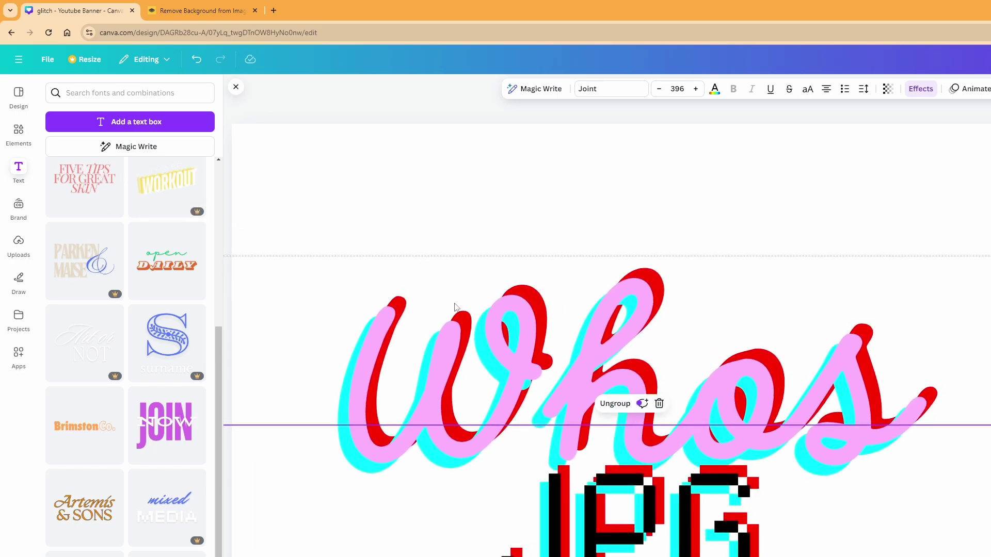
pyautogui.moveTo(493, 272); pyautogui.dragTo(534, 236)
pyautogui.click(779, 151)
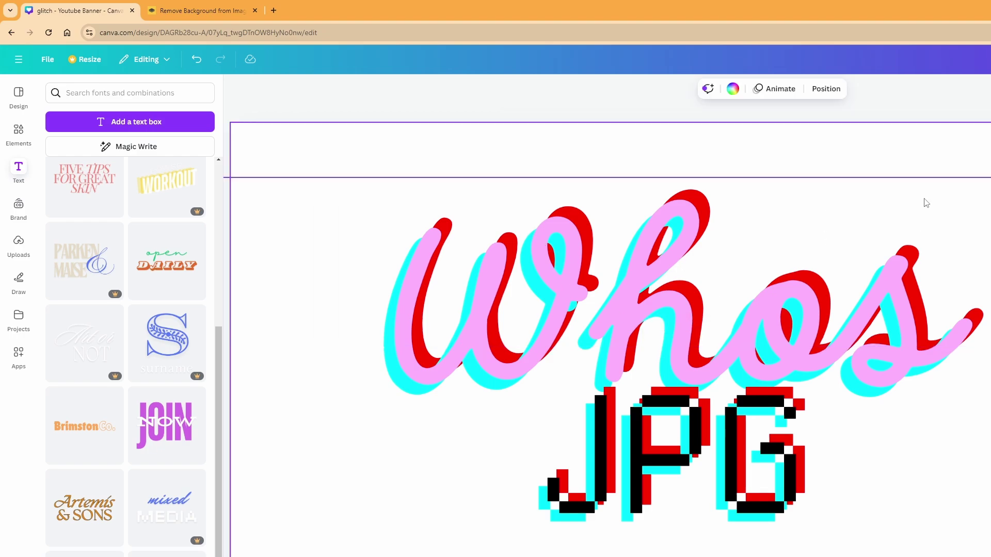
pyautogui.click(624, 95)
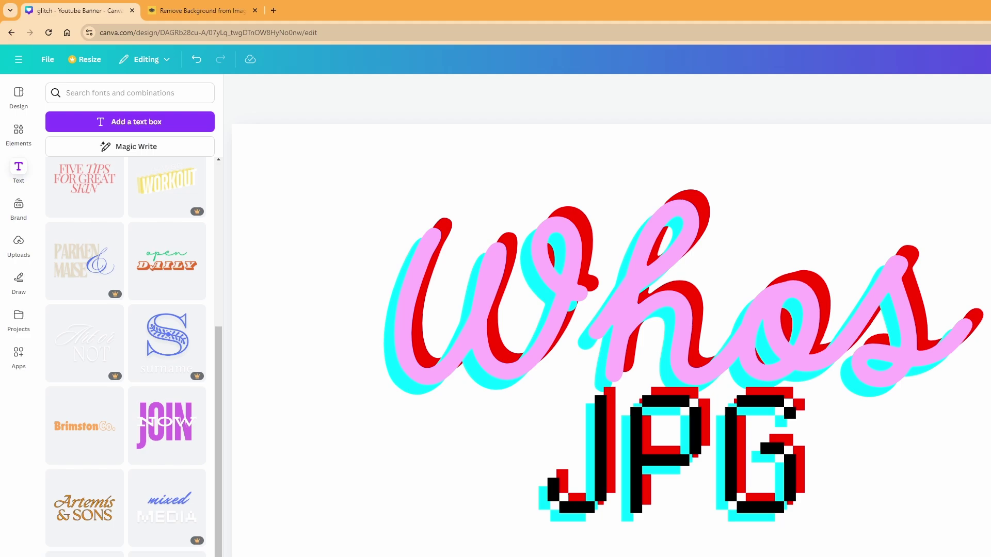
# Switch to remove.bg, upload glitch.png from the custom-cold-boot folder and download the preview image without its background
pyautogui.hotkey('ctrl', 'Tab')
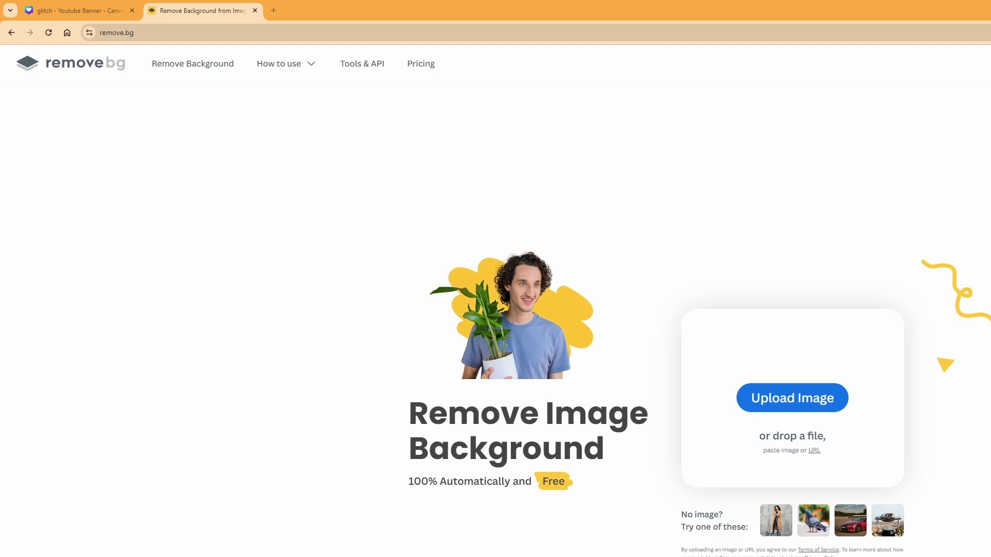
pyautogui.hotkey('alt', 'Tab')
pyautogui.moveTo(200, 93); pyautogui.dragTo(261, 145)
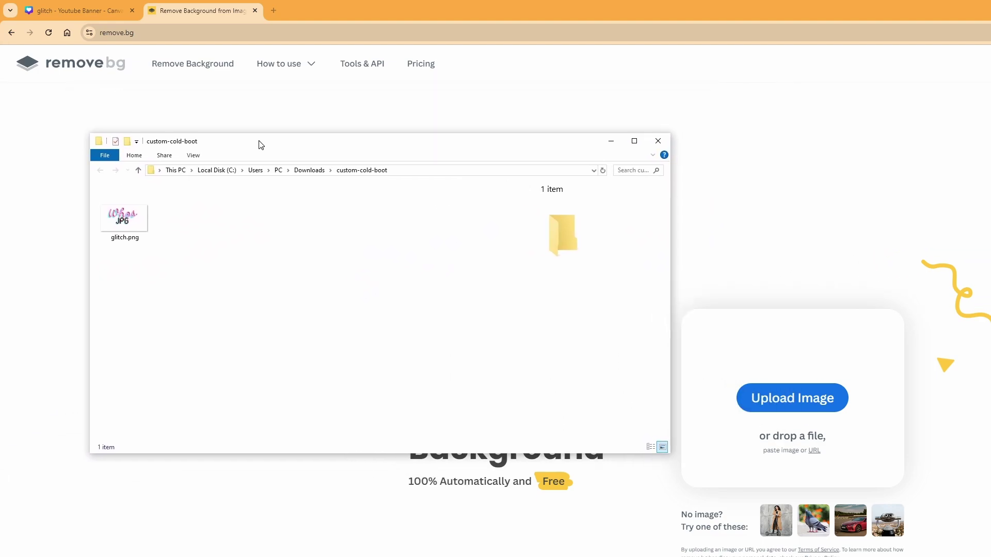
pyautogui.moveTo(124, 219); pyautogui.dragTo(776, 397)
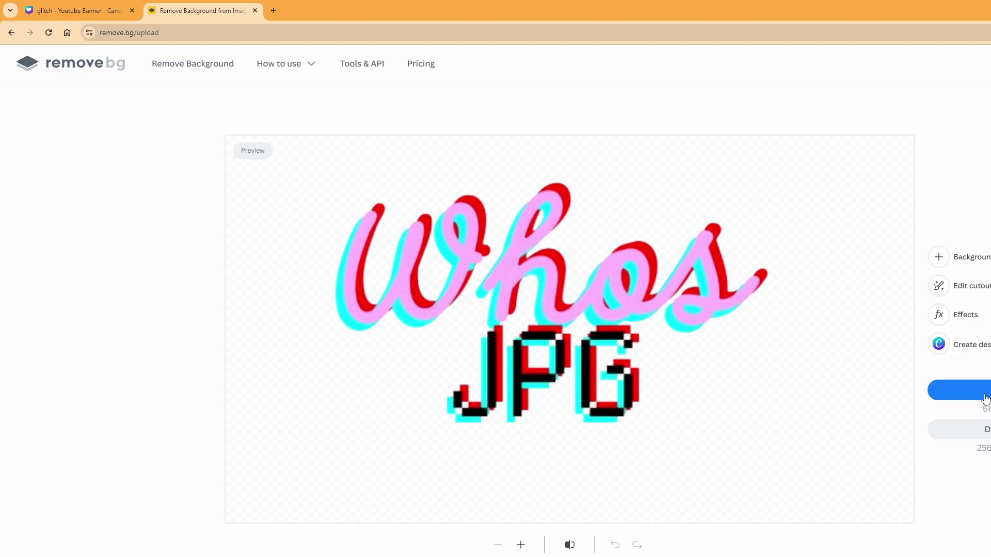
pyautogui.click(986, 398)
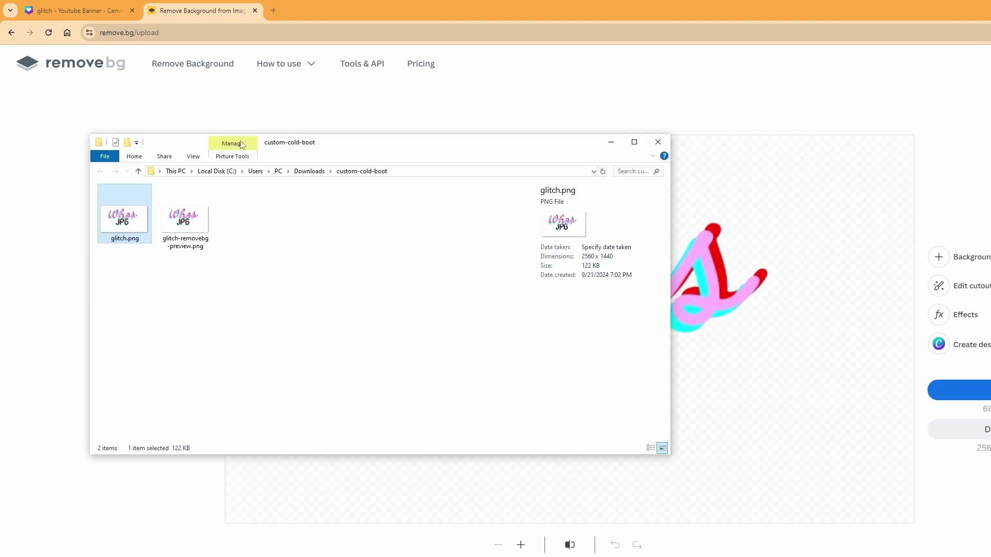
# Compare the details of glitch.png and glitch-removebg-preview.png in the custom-cold-boot folder, and minimize the folder window
pyautogui.moveTo(308, 146); pyautogui.dragTo(357, 162)
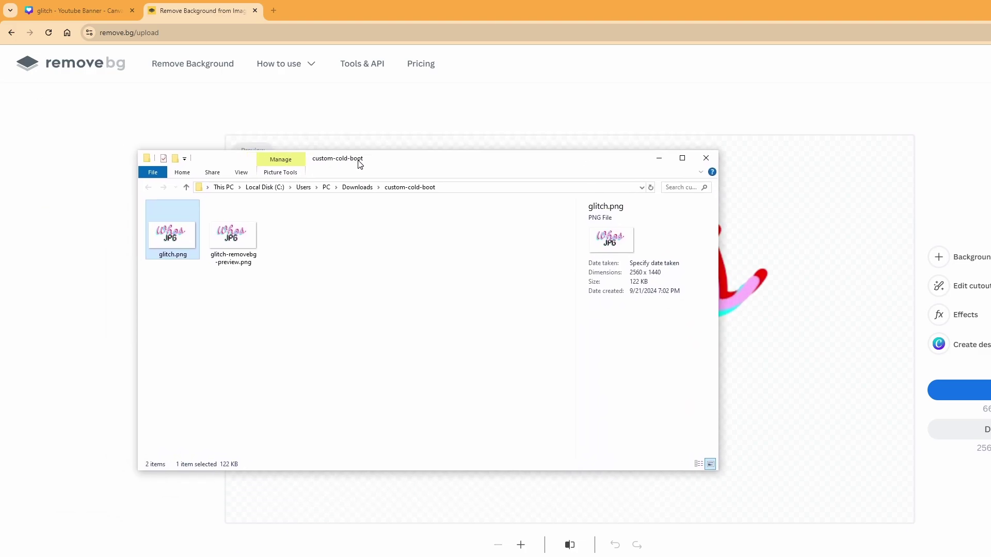
pyautogui.click(217, 236)
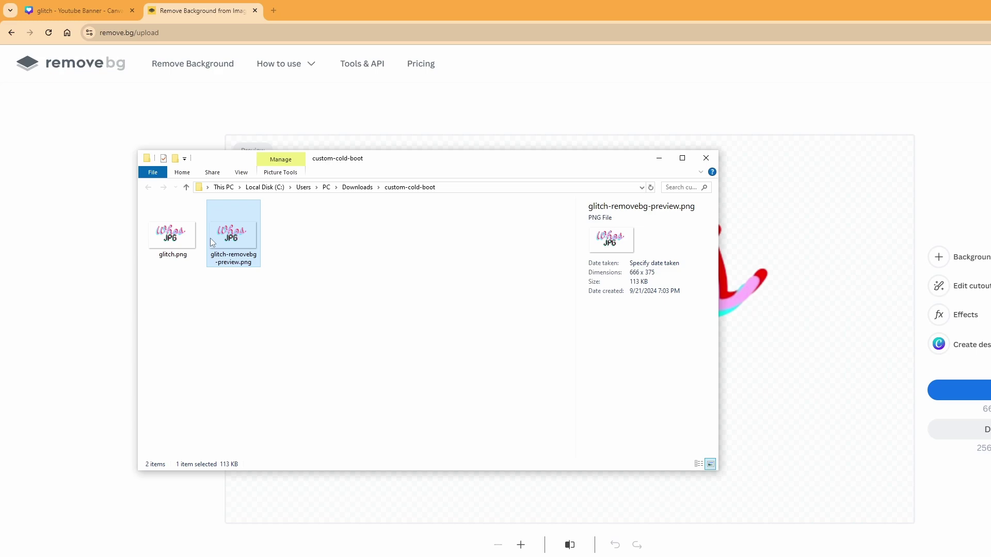
pyautogui.click(180, 244)
pyautogui.click(233, 251)
pyautogui.moveTo(444, 170); pyautogui.dragTo(256, 183)
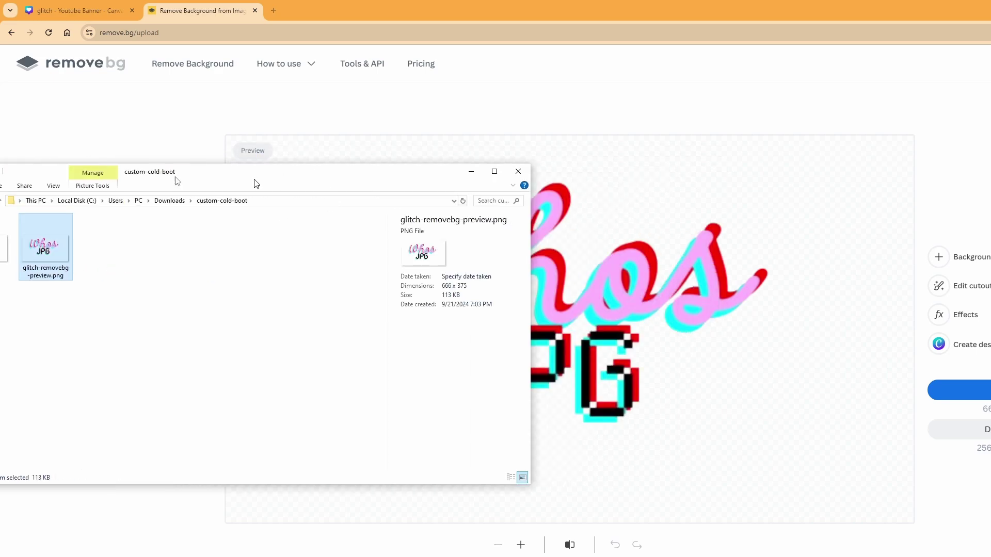
pyautogui.click(470, 171)
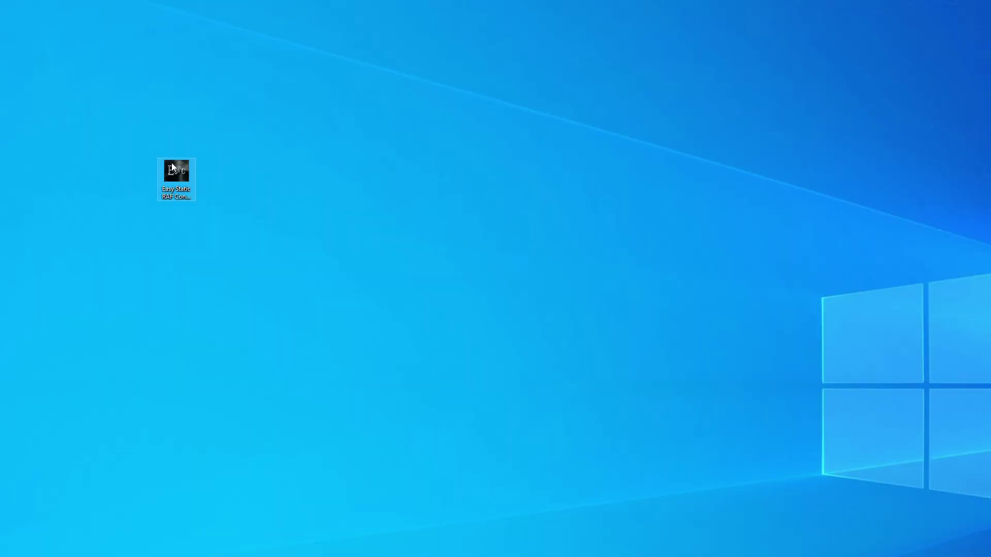
# Launch Easy Static RAF Converter from the desktop and load glitch-removebg-preview.png from the custom-cold-boot folder
pyautogui.moveTo(171, 163); pyautogui.dragTo(299, 222)
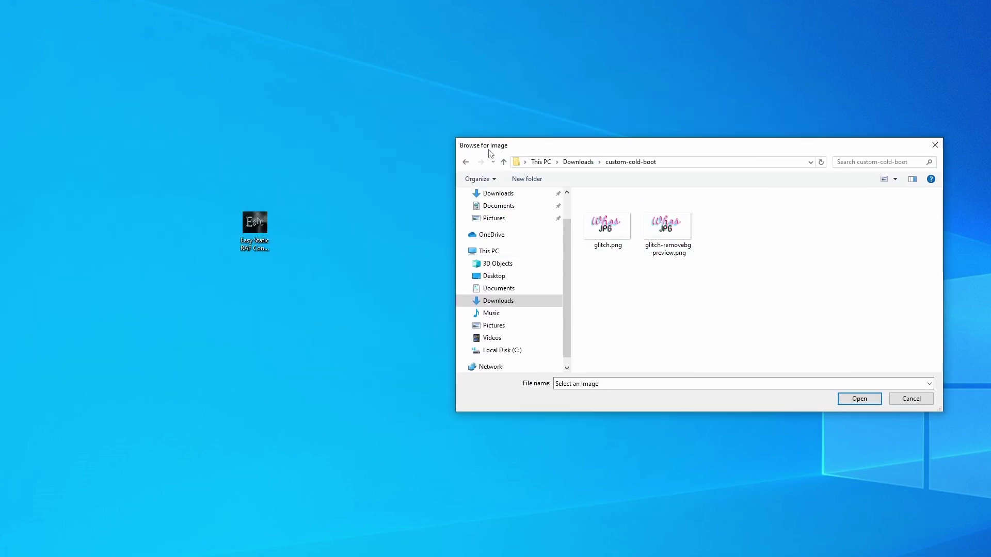
pyautogui.click(657, 237)
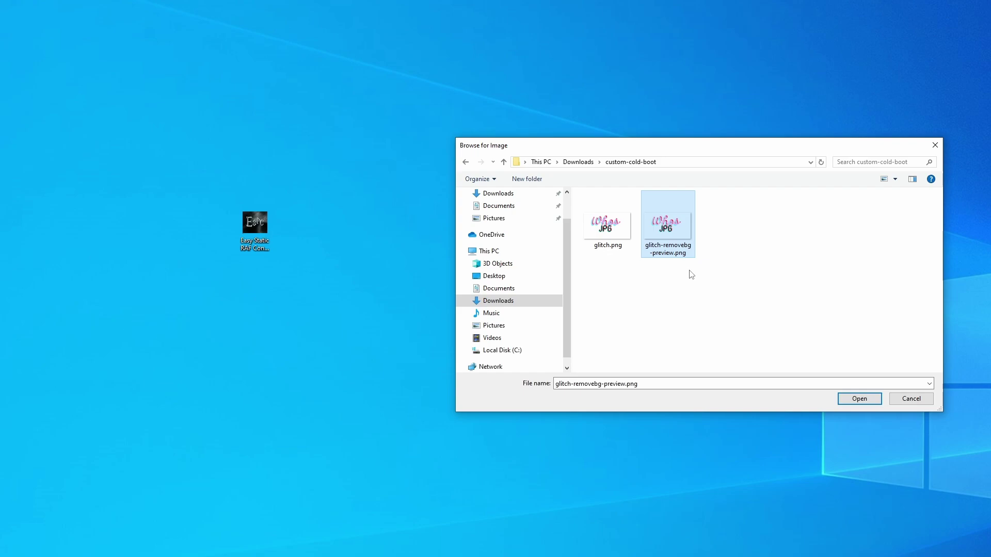
pyautogui.click(868, 400)
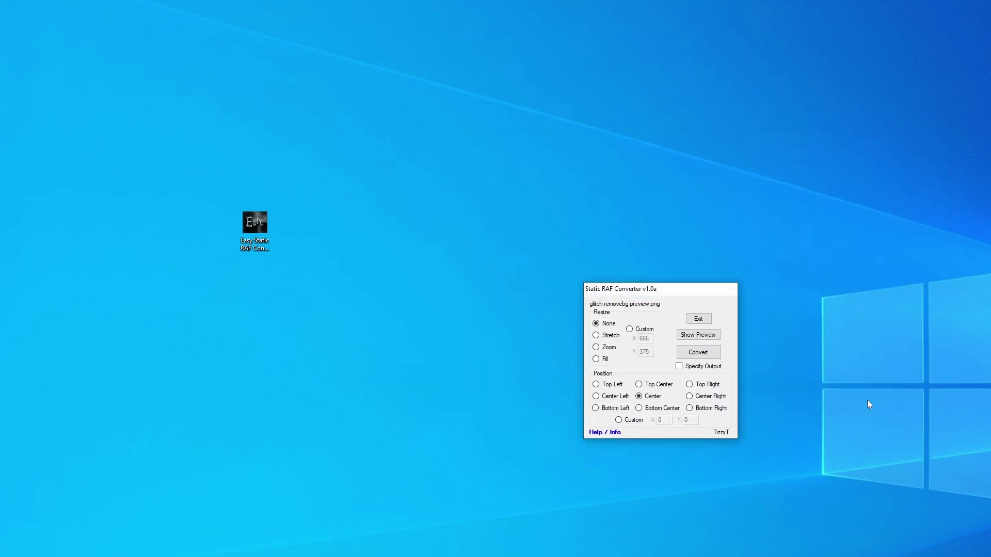
# Show the preview of the image, test the Stretch resize option and return the resize setting to None
pyautogui.click(700, 336)
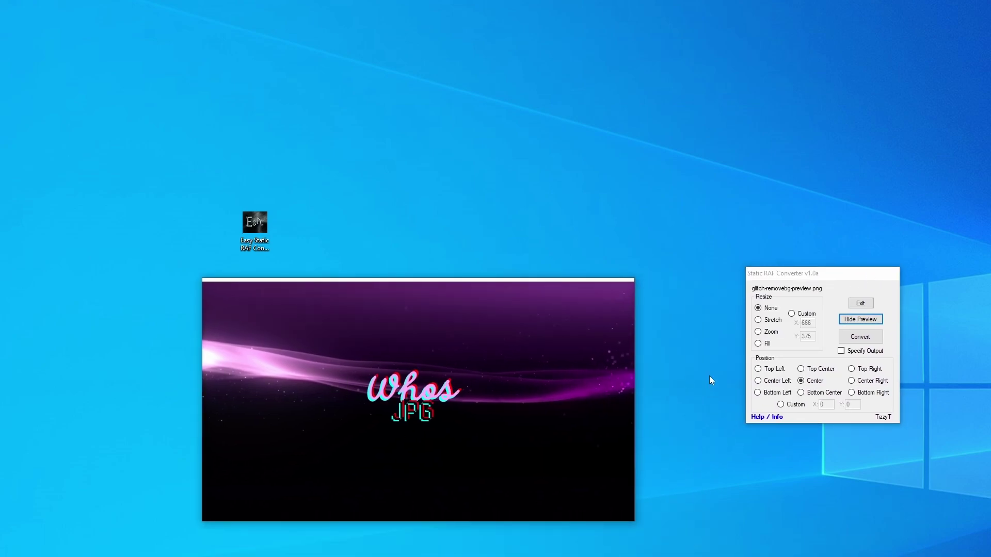
pyautogui.click(780, 324)
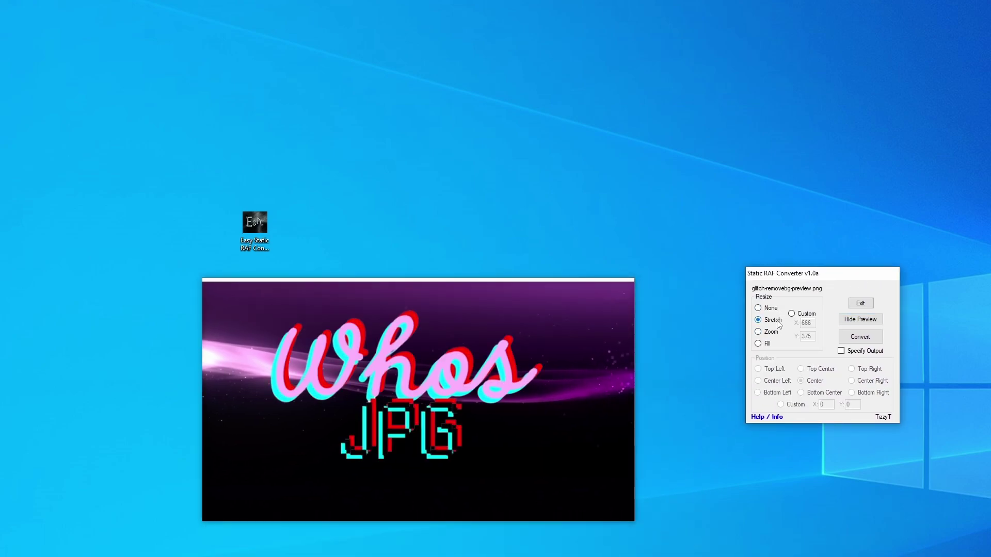
pyautogui.click(758, 308)
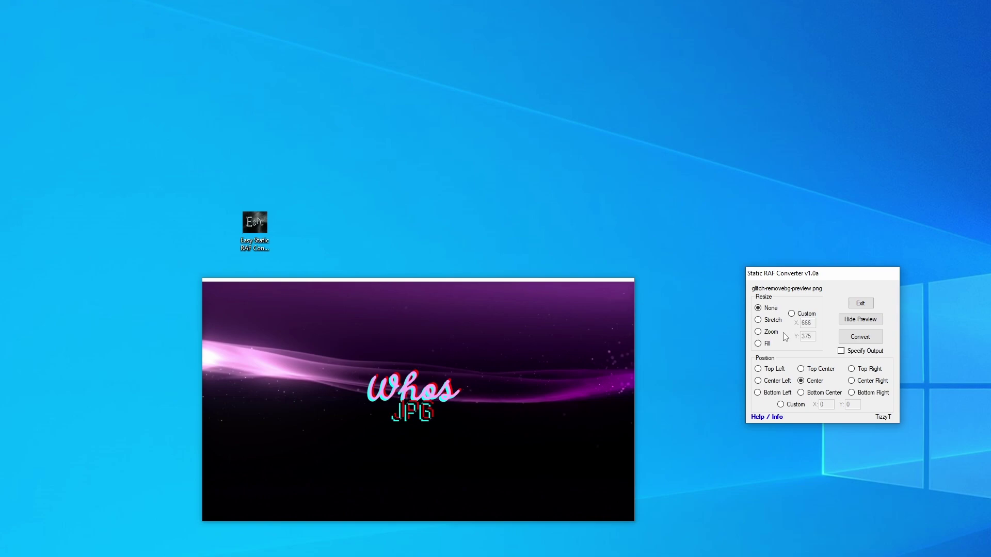
# Test the Center Left, Bottom Left, Bottom Center, Center and Center Right positions for the logo
pyautogui.click(772, 382)
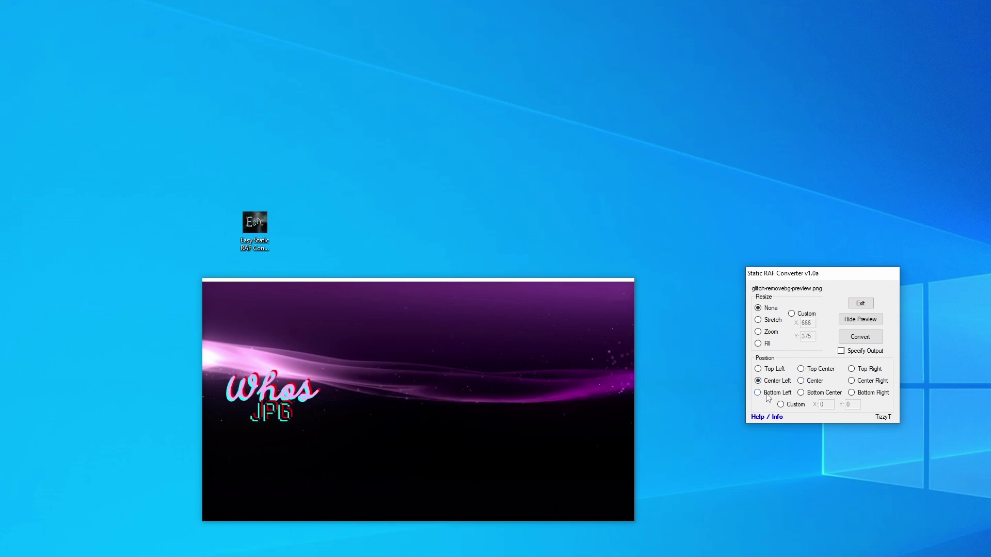
pyautogui.click(757, 393)
pyautogui.click(803, 393)
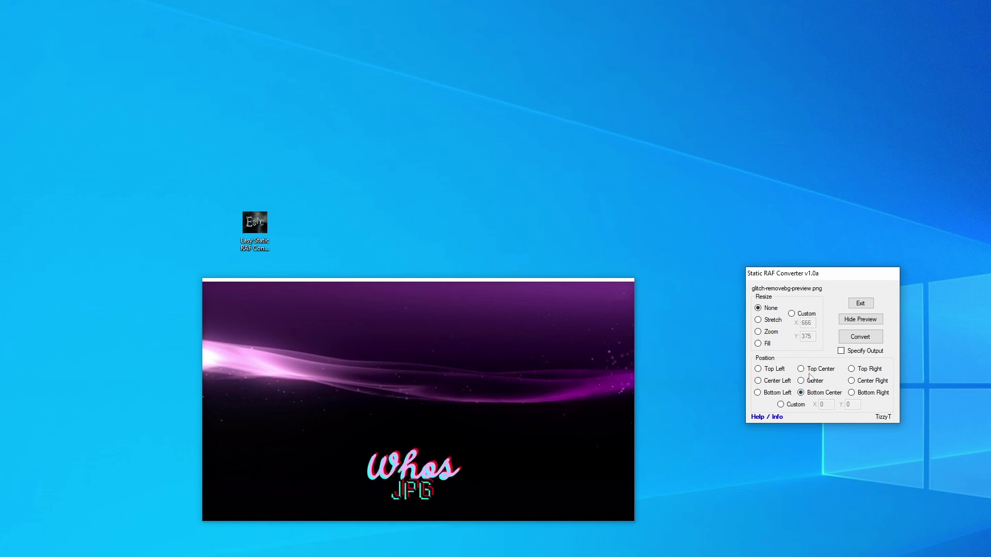
pyautogui.click(814, 381)
pyautogui.click(852, 382)
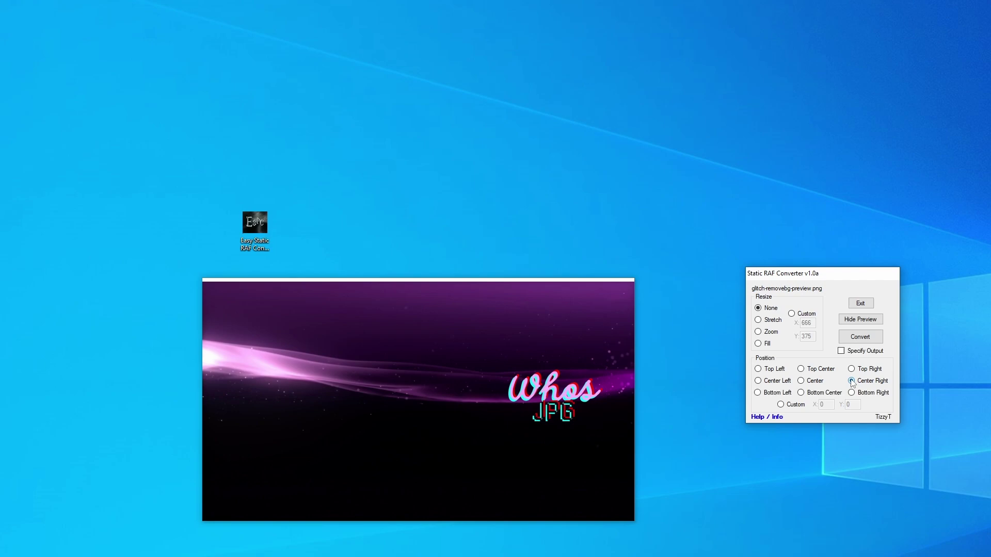
# Try a custom logo position with X 57 and Y 999, and change Y to 642
pyautogui.click(780, 405)
pyautogui.press('Tab')
pyautogui.write('57')
pyautogui.press('Tab')
pyautogui.write('999')
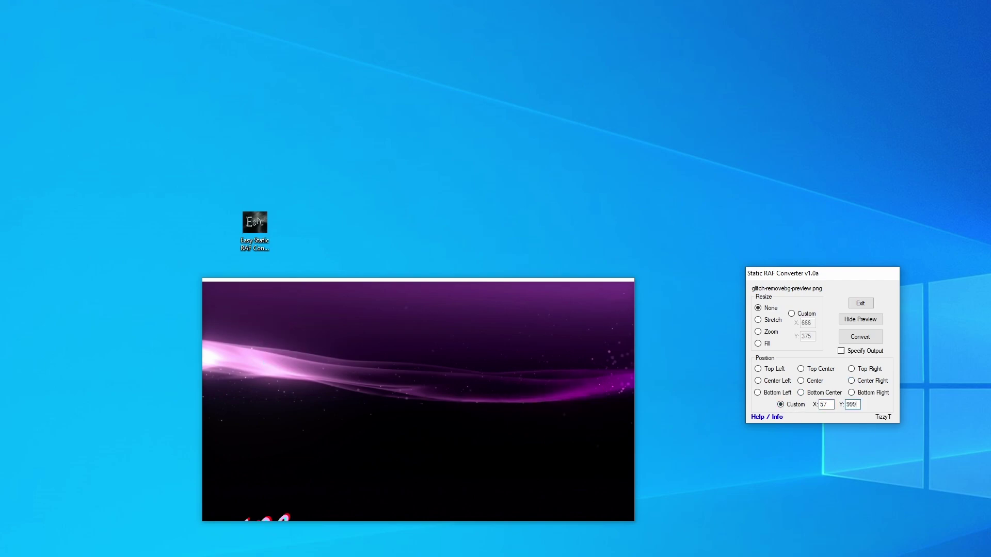
pyautogui.press('BackSpace')
pyautogui.press('BackSpace')
pyautogui.press('BackSpace')
pyautogui.write('642')
# Position the logo at Center Right and convert the image to RAF
pyautogui.click(860, 382)
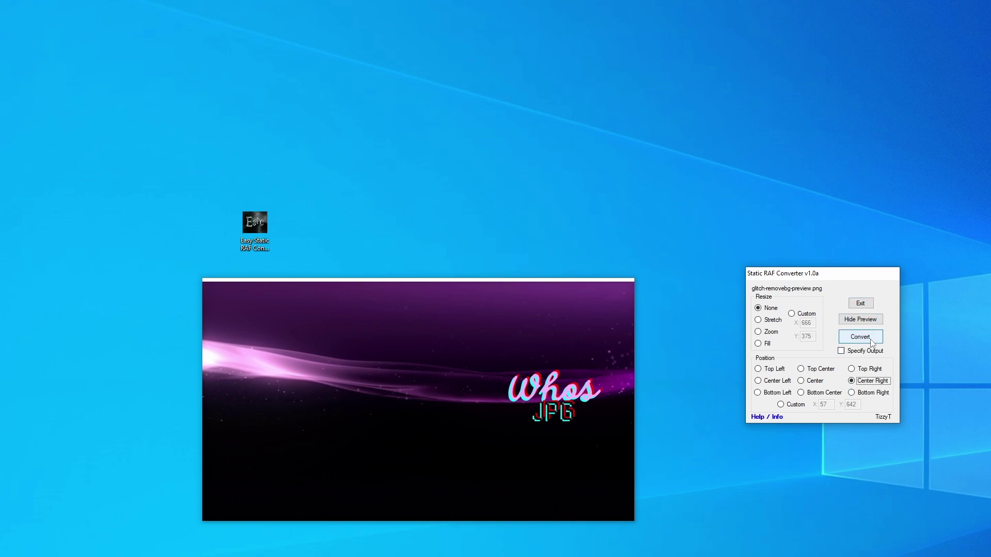
pyautogui.click(871, 338)
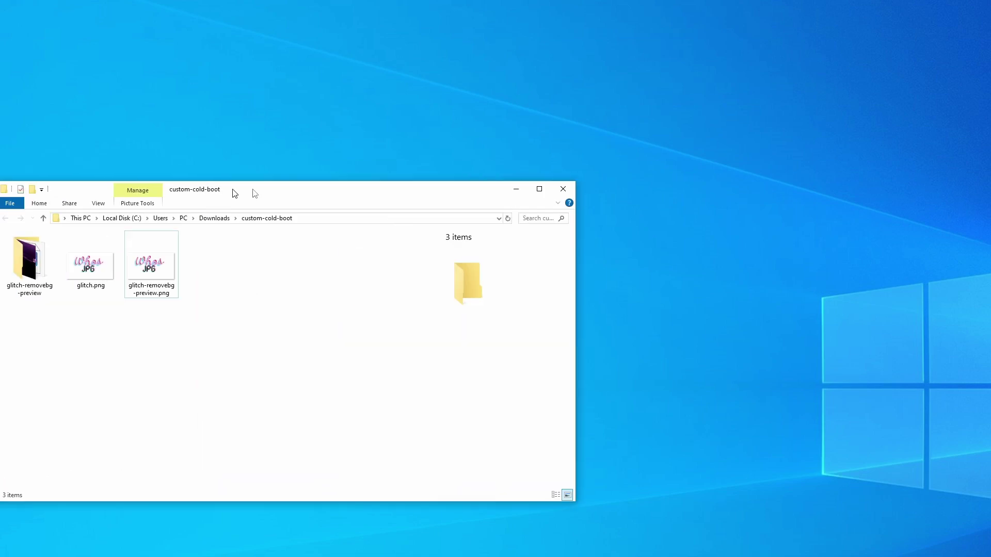
# Open the converted glitch-removebg-preview folder inside custom-cold-boot and select coldboot.raf
pyautogui.moveTo(235, 192); pyautogui.dragTo(601, 163)
pyautogui.click(421, 230)
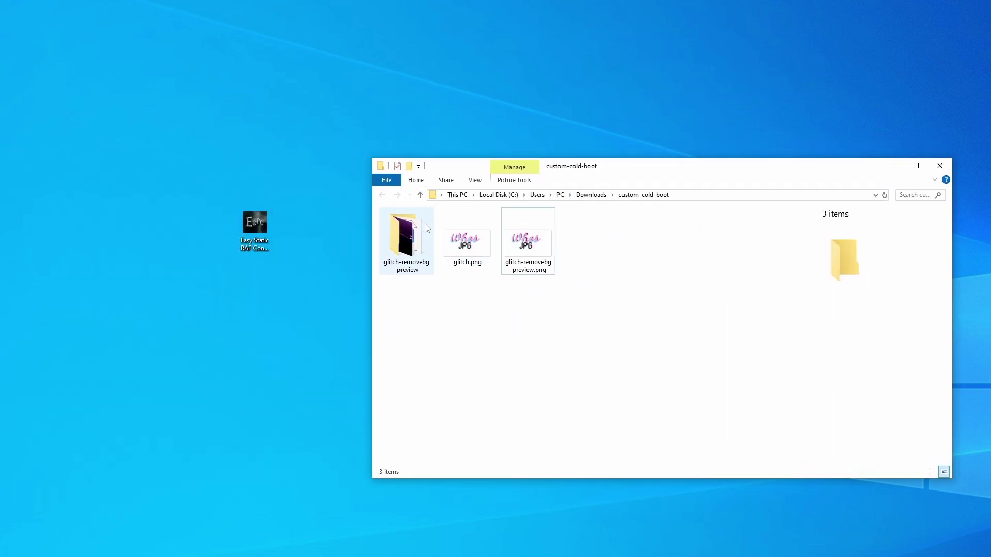
pyautogui.click(481, 254)
pyautogui.click(420, 248)
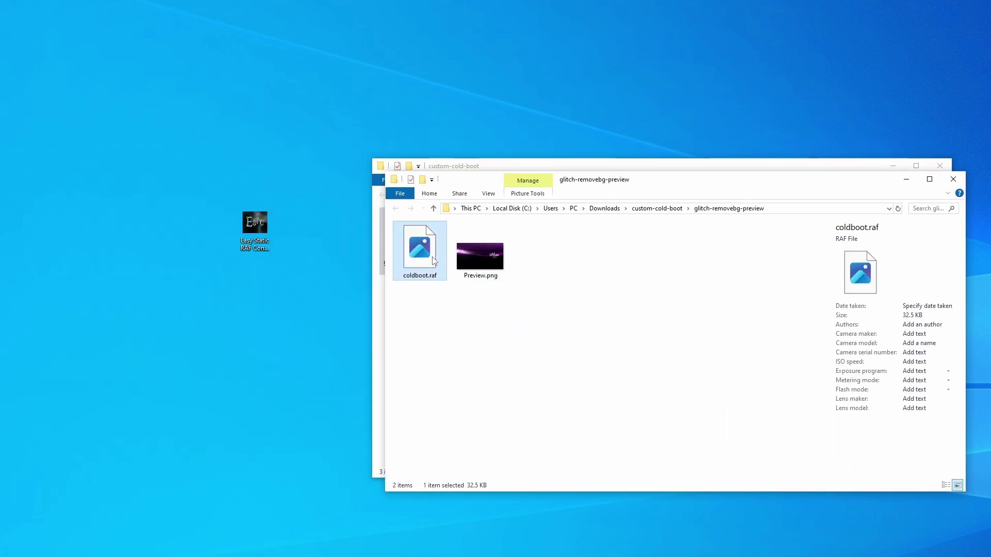
# View Preview.png to check the logo placement, close the image viewer and reselect coldboot.raf
pyautogui.click(464, 253)
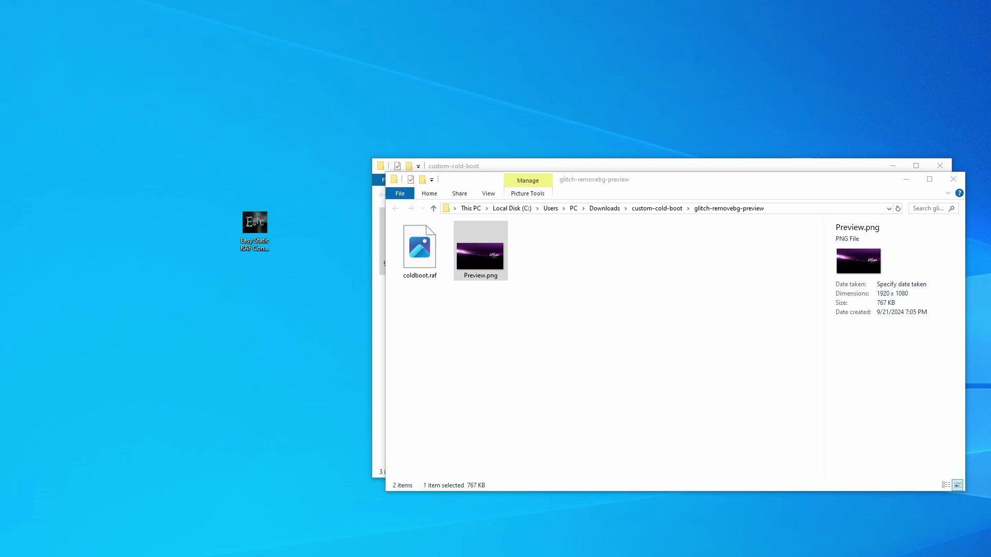
pyautogui.moveTo(303, 191); pyautogui.dragTo(753, 225)
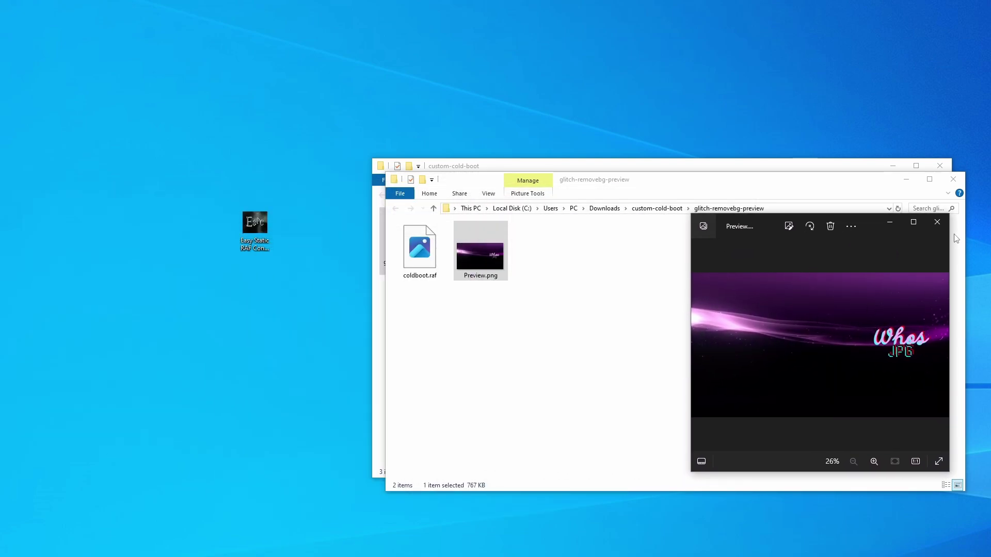
pyautogui.click(937, 222)
pyautogui.click(426, 265)
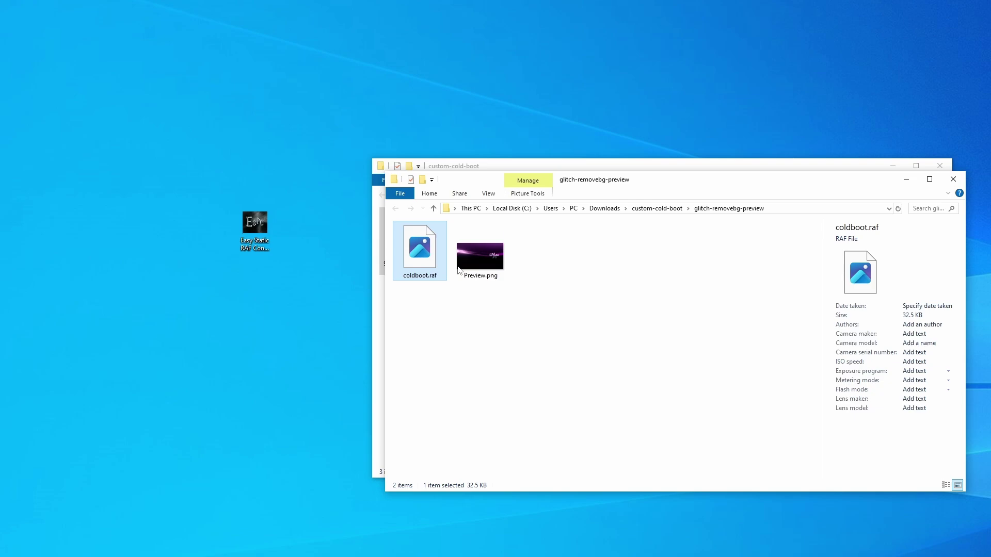
pyautogui.moveTo(843, 190); pyautogui.dragTo(722, 260)
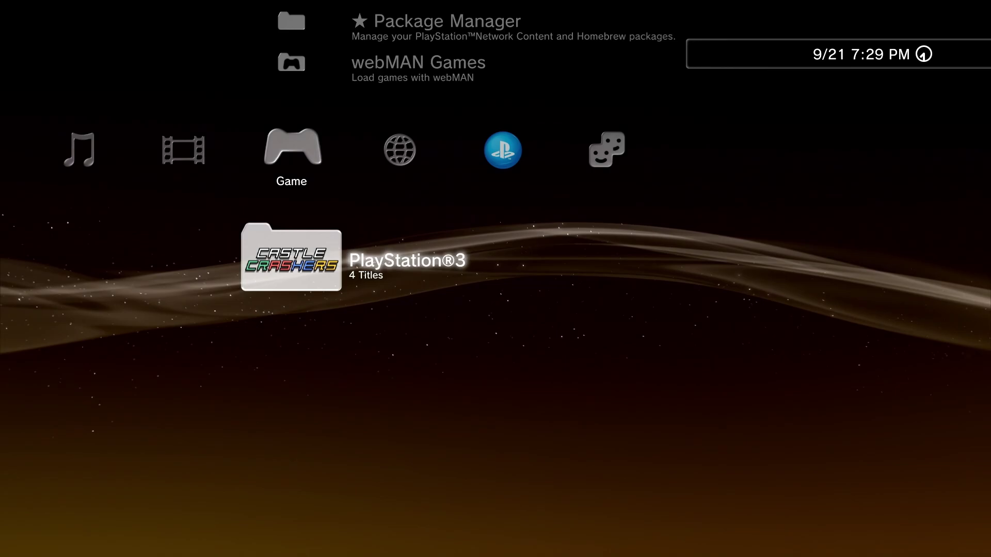
# On the PS3, open webMAN Setup inside the webMAN Games folder
pyautogui.press('Return')
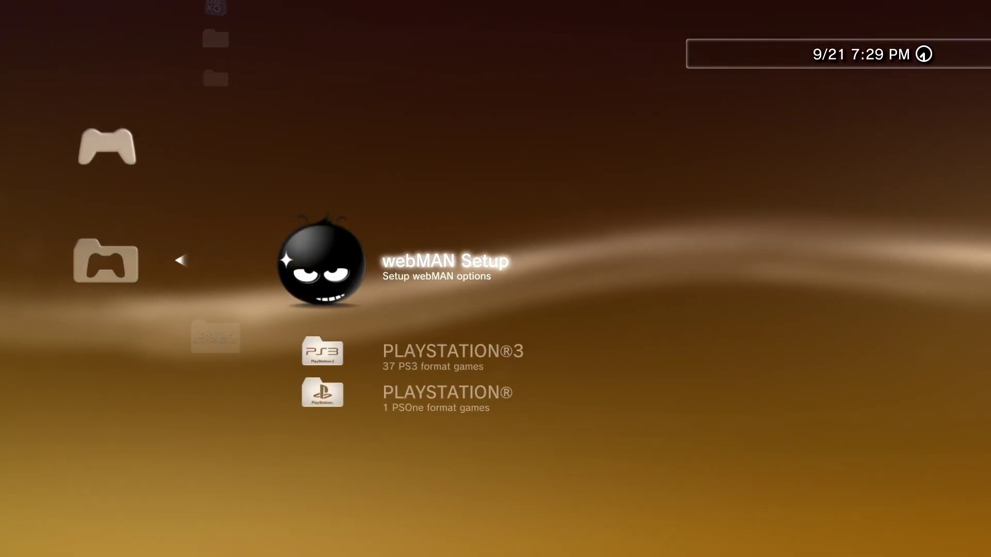
pyautogui.press('Down')
pyautogui.press('Up')
pyautogui.press('Return')
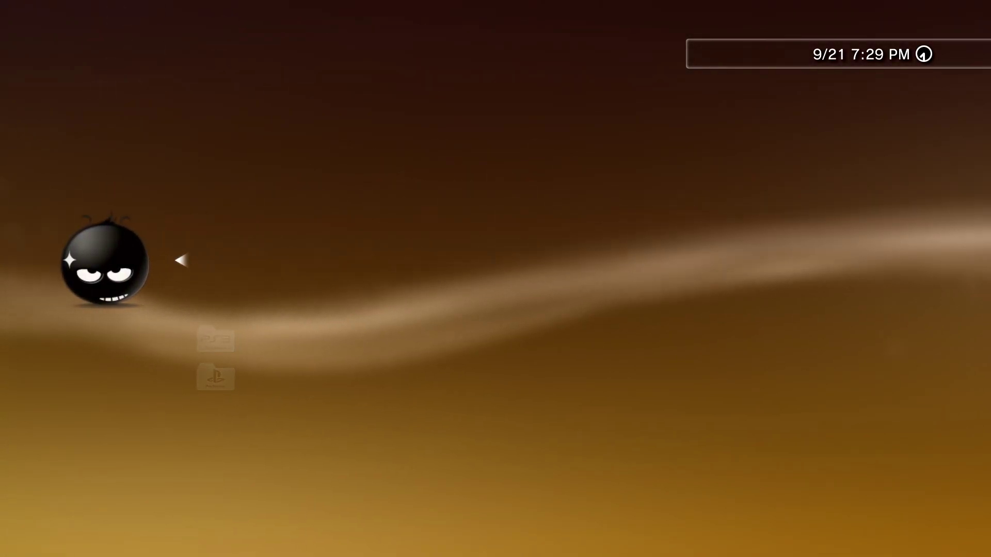
# Find the Enable /dev_blind entry among the webMAN Setup options and run it
pyautogui.press('Down')
pyautogui.press('Down')
pyautogui.press('Down')
pyautogui.press('Down')
pyautogui.press('Down')
pyautogui.press('Down')
pyautogui.press('Down')
pyautogui.press('Down')
pyautogui.press('Down')
pyautogui.press('Down')
pyautogui.press('Down')
pyautogui.press('Down')
pyautogui.press('Down')
pyautogui.press('Down')
pyautogui.press('Down')
pyautogui.press('Down')
pyautogui.press('Down')
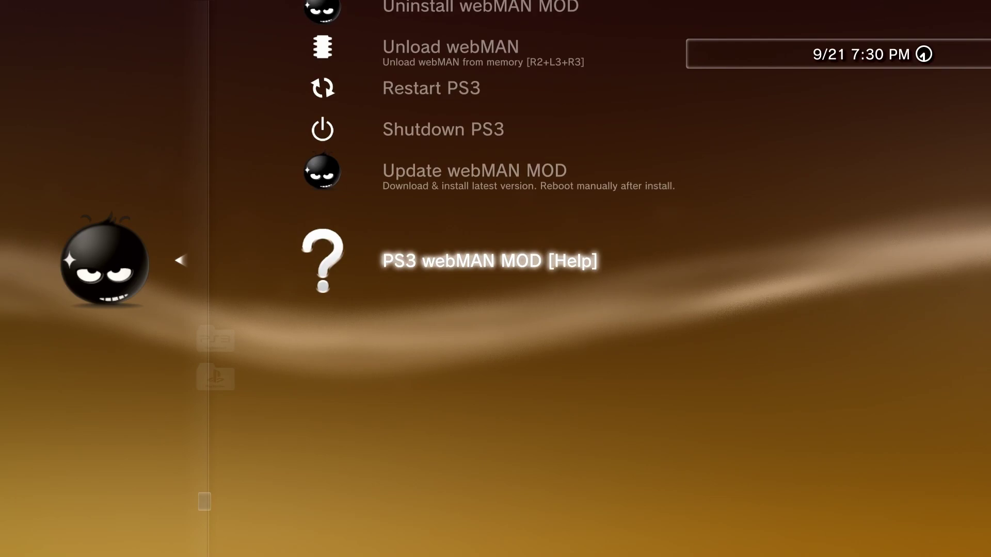
pyautogui.press('Up')
pyautogui.press('Up')
pyautogui.press('Up')
pyautogui.press('Up')
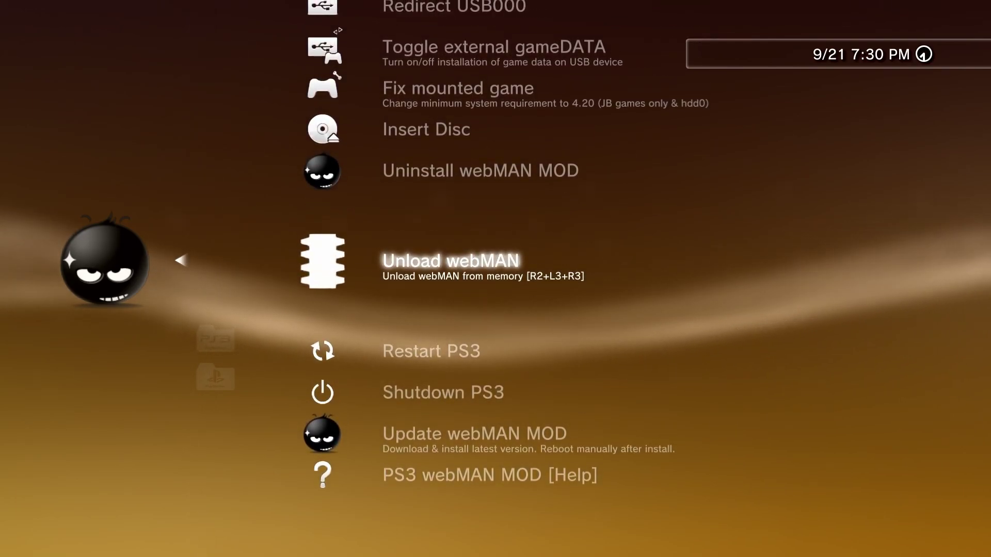
pyautogui.press('Up')
pyautogui.press('Up')
pyautogui.press('Up')
pyautogui.press('Up')
pyautogui.press('Up')
pyautogui.press('Up')
pyautogui.press('Up')
pyautogui.press('Up')
pyautogui.press('Return')
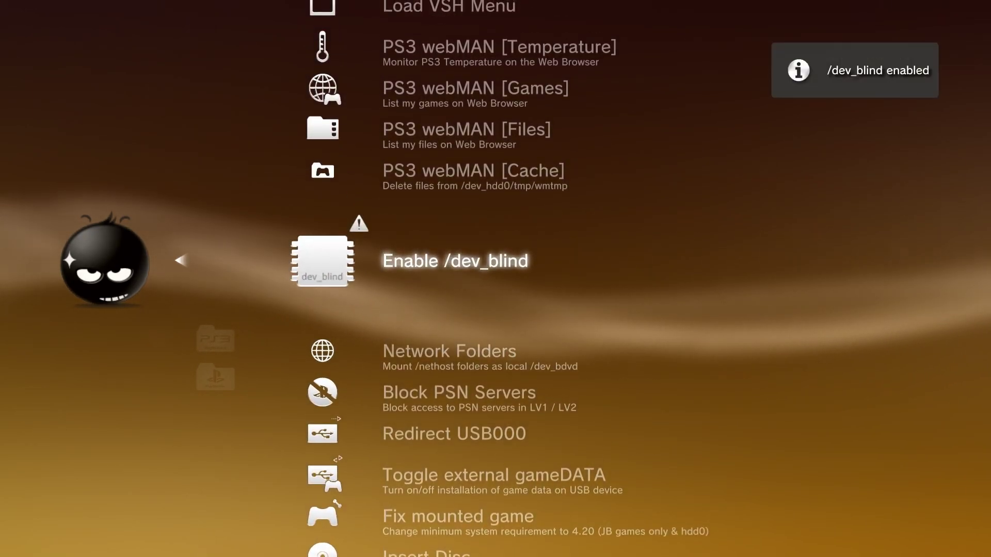
# Leave webMAN Setup and launch mmCM from the PlayStation®3 titles in the Game category
pyautogui.press('Escape')
pyautogui.press('Escape')
pyautogui.press('Down')
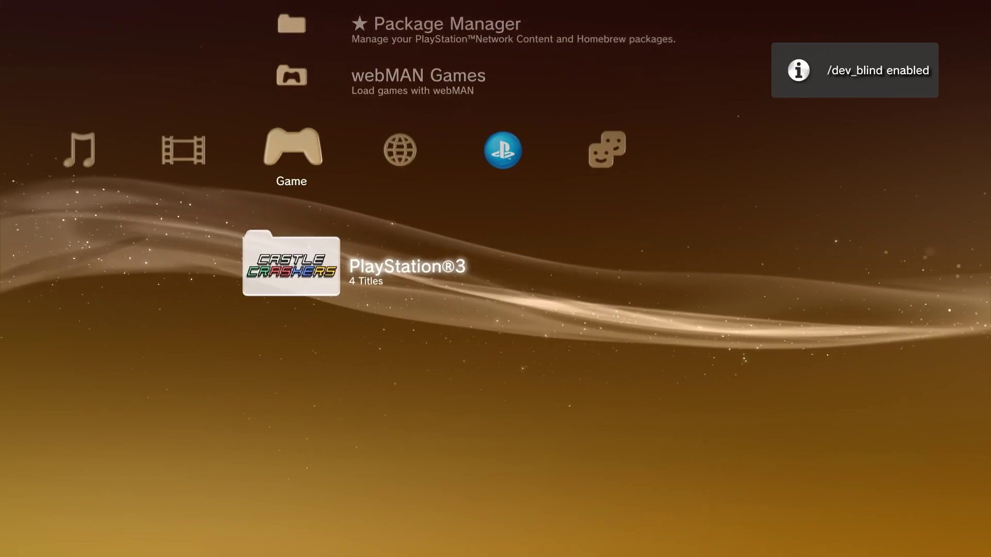
pyautogui.press('Return')
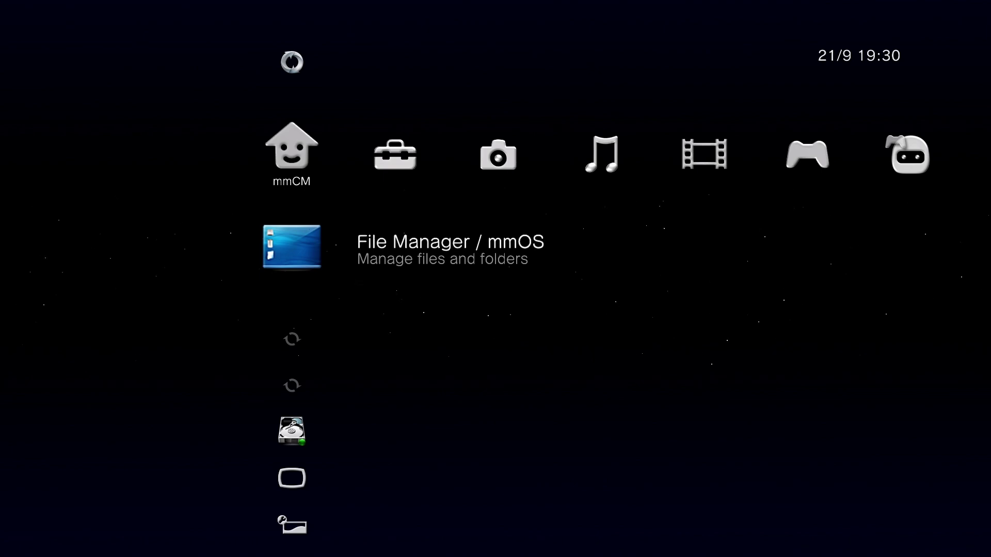
# In the mmCM Settings, set Write Access to /dev_flash to Enable
pyautogui.press('Down')
pyautogui.press('Down')
pyautogui.press('Down')
pyautogui.press('Down')
pyautogui.press('Down')
pyautogui.press('Down')
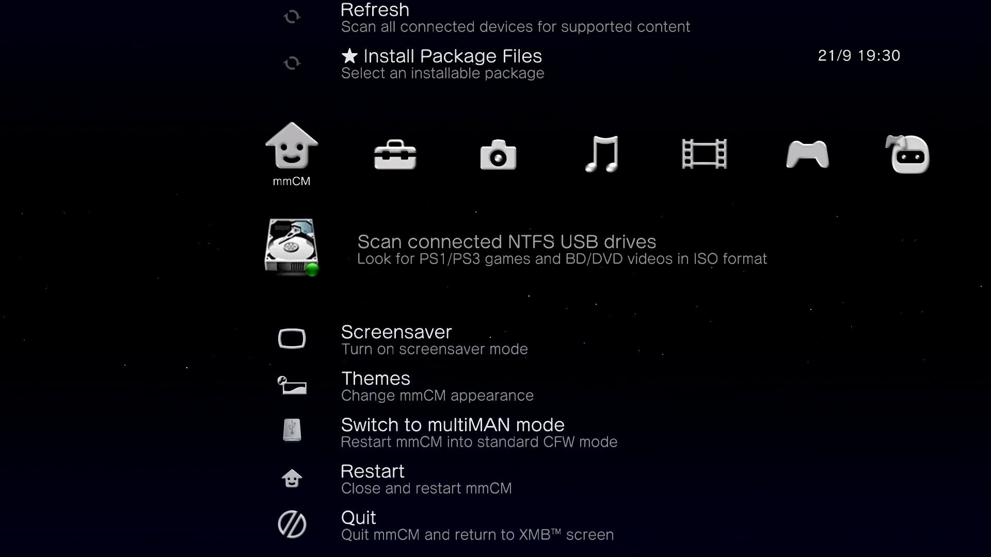
pyautogui.press('Right')
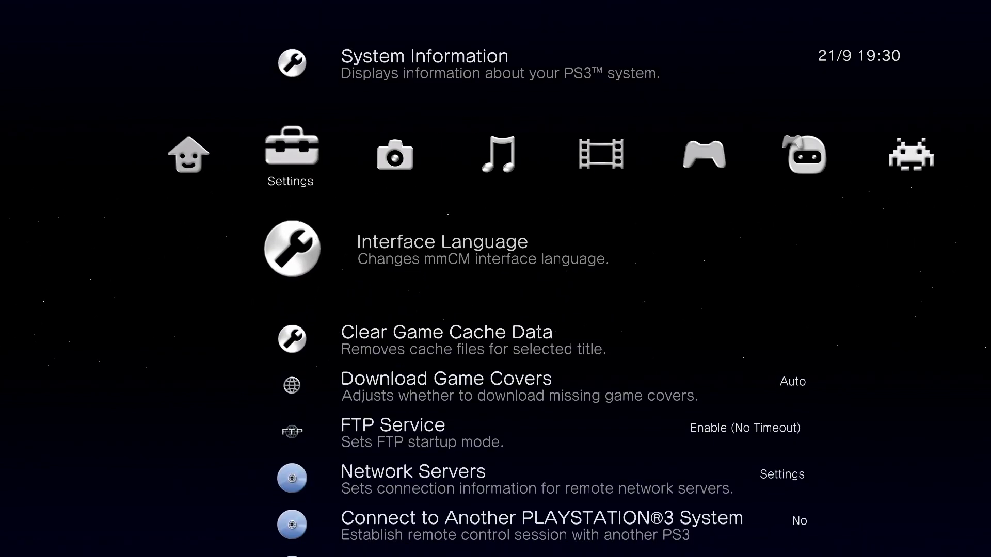
pyautogui.press('Down')
pyautogui.press('Down')
pyautogui.press('Down')
pyautogui.press('Down')
pyautogui.press('Down')
pyautogui.press('Down')
pyautogui.press('Down')
pyautogui.press('Down')
pyautogui.press('Down')
pyautogui.press('Down')
pyautogui.press('Down')
pyautogui.press('Down')
pyautogui.press('Down')
pyautogui.press('Down')
pyautogui.press('Down')
pyautogui.press('Down')
pyautogui.press('Down')
pyautogui.press('Down')
pyautogui.press('Down')
pyautogui.press('Down')
pyautogui.press('Down')
pyautogui.press('Down')
pyautogui.press('Down')
pyautogui.press('Down')
pyautogui.press('Down')
pyautogui.press('Down')
pyautogui.press('Down')
pyautogui.press('Down')
pyautogui.press('Down')
pyautogui.press('Down')
pyautogui.press('Down')
pyautogui.press('Down')
pyautogui.press('Down')
pyautogui.press('Down')
pyautogui.press('Down')
pyautogui.press('Down')
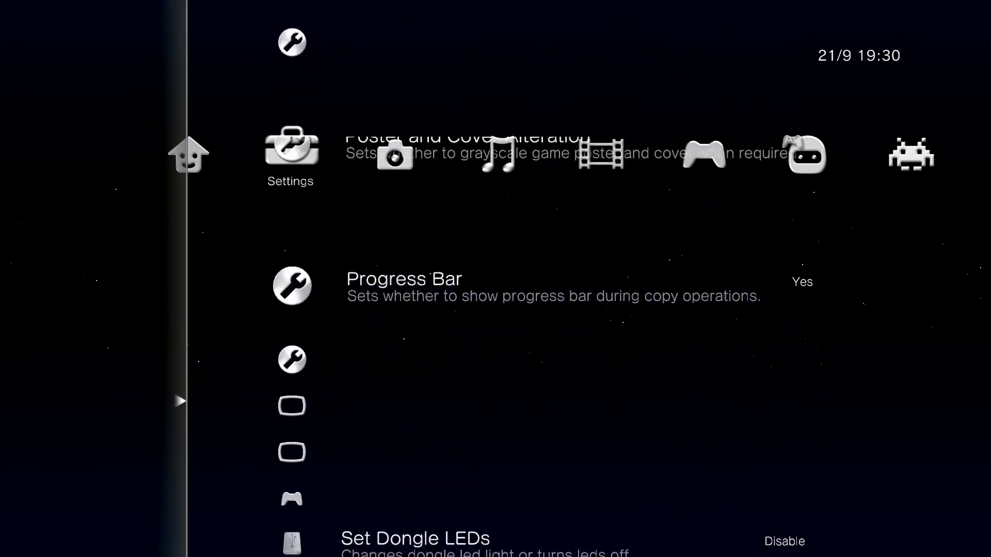
pyautogui.press('Return')
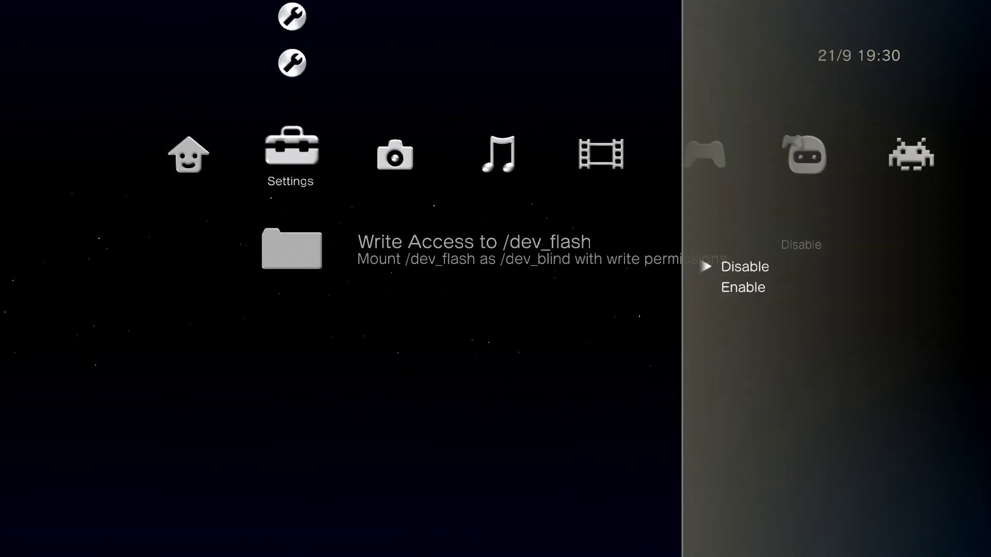
pyautogui.press('Down')
pyautogui.press('Return')
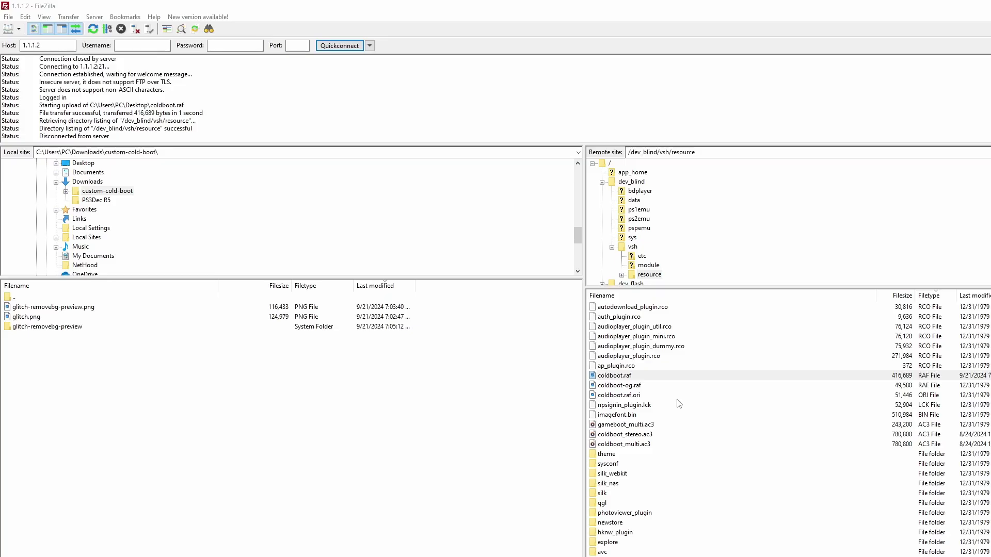
# Switch to FileZilla, collapse the remote dev_blind folder and refresh the file lists
pyautogui.click(602, 182)
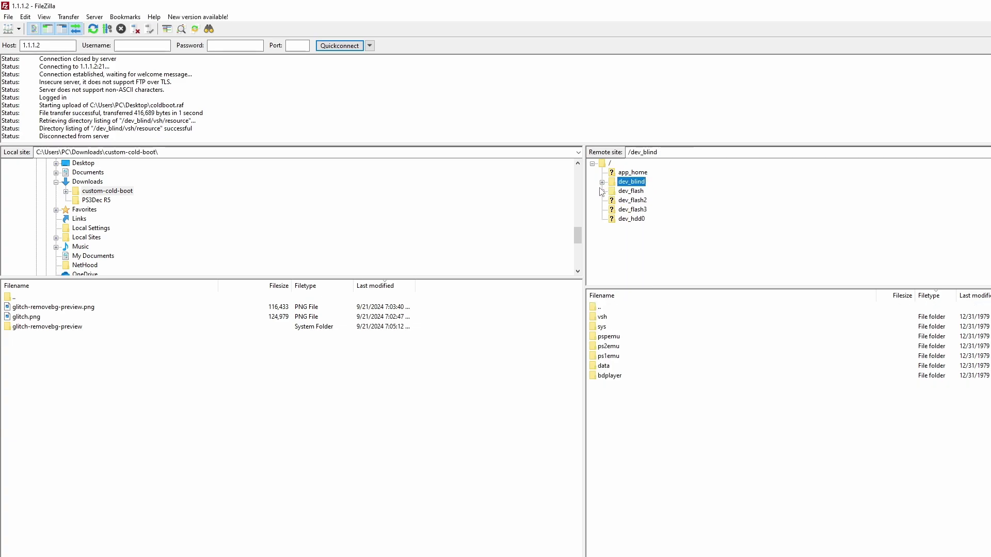
pyautogui.click(93, 30)
pyautogui.scroll(1, 381, 130)
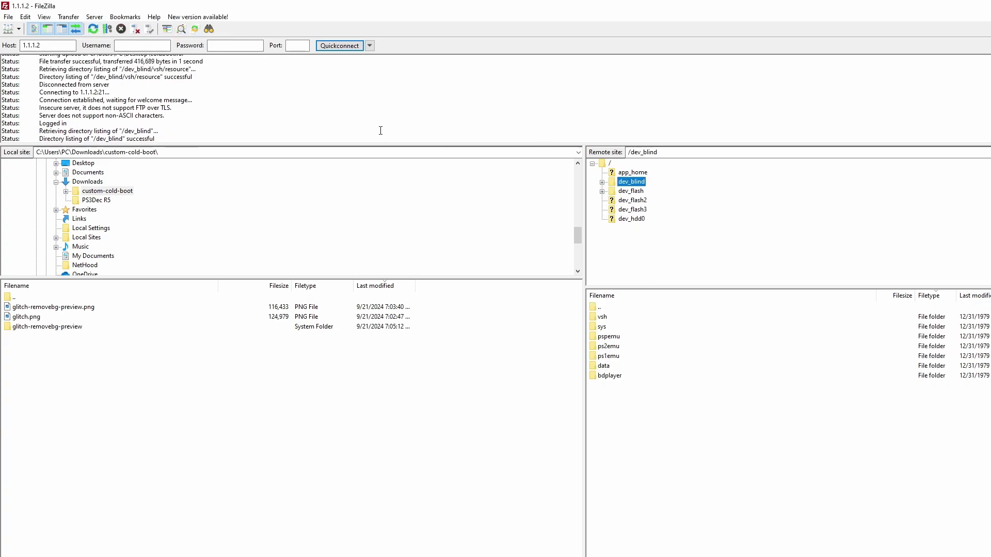
# Open the remote folder /dev_blind/vsh/resource
pyautogui.click(611, 182)
pyautogui.doubleClick(610, 183)
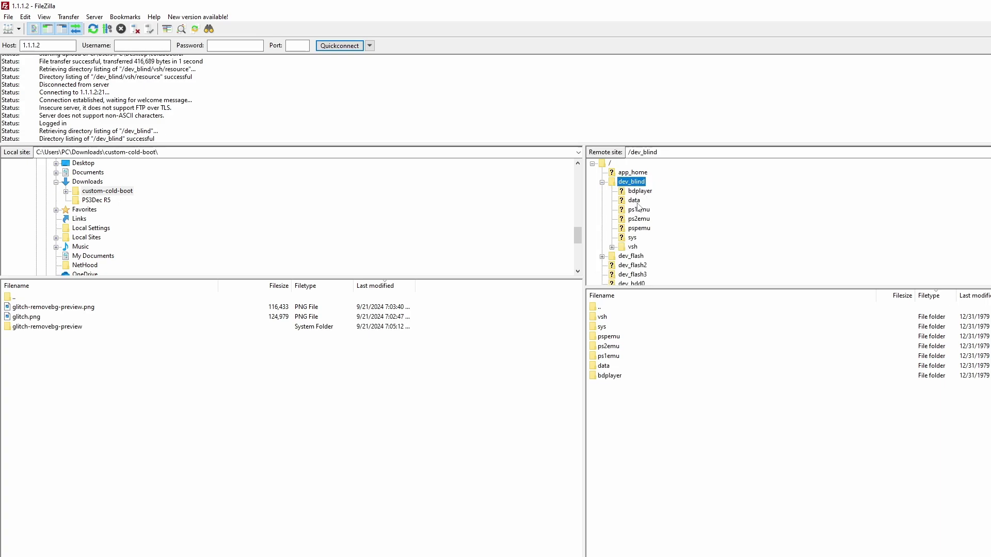
pyautogui.click(632, 248)
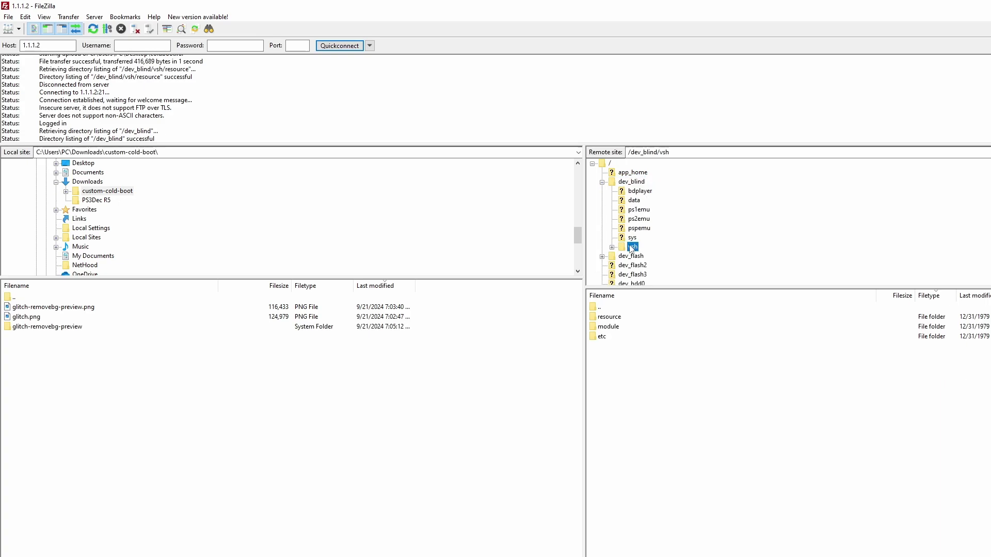
pyautogui.doubleClick(609, 317)
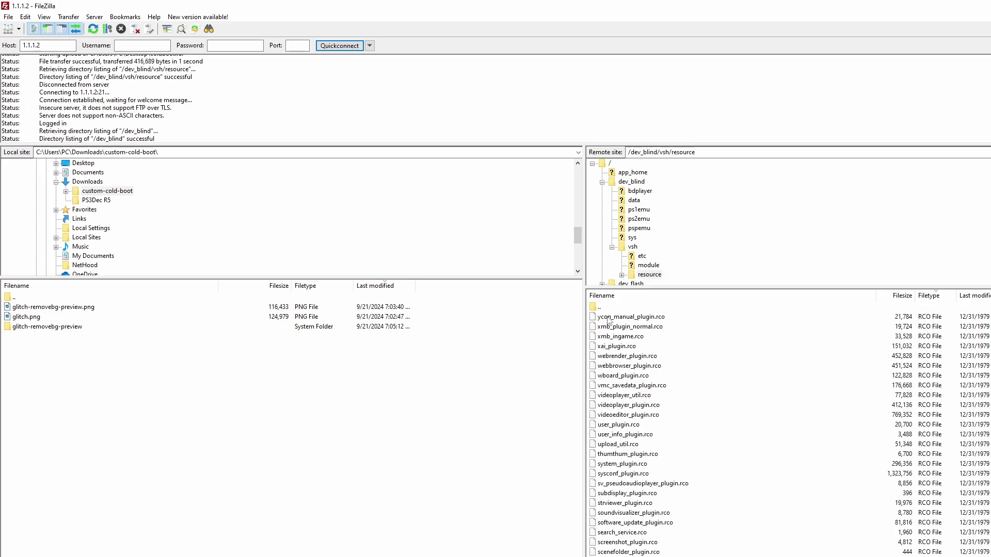
# Locate coldboot.raf in the resource folder and download it into the local custom-cold-boot folder as a backup
pyautogui.scroll(-15, 650, 336)
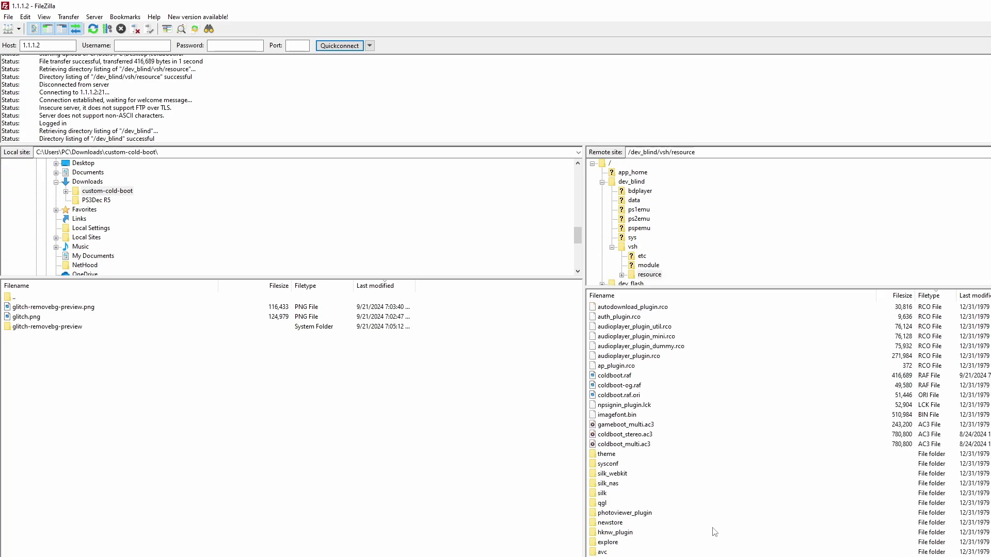
pyautogui.click(636, 389)
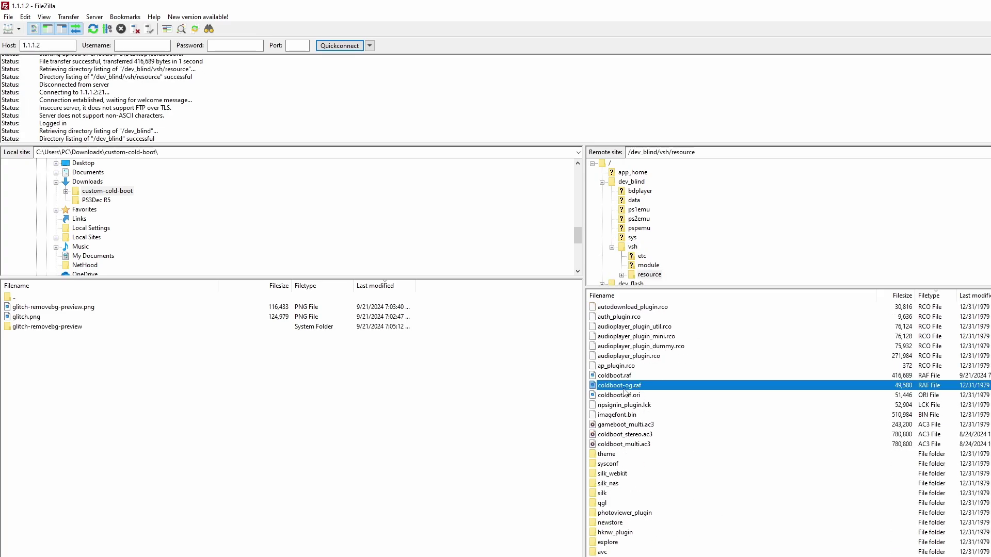
pyautogui.click(625, 377)
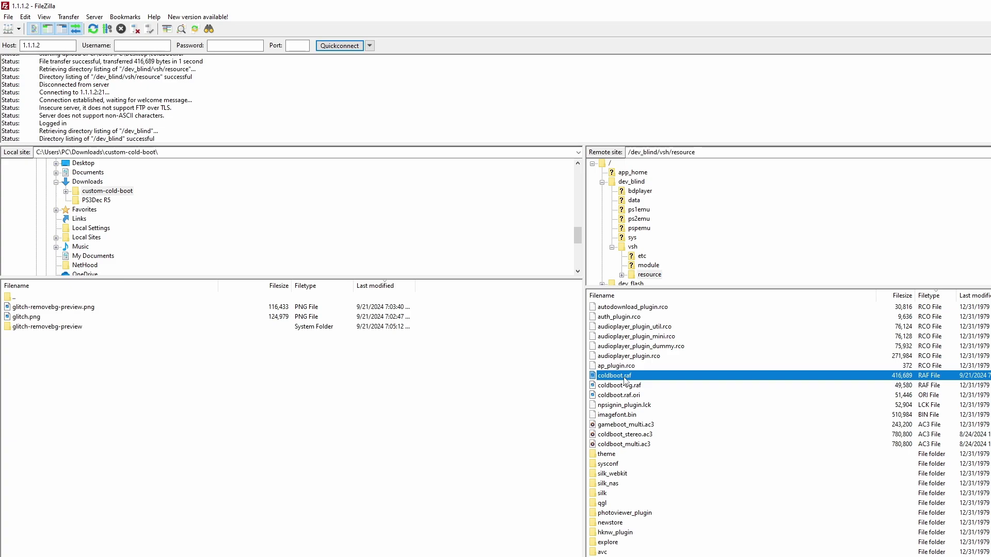
pyautogui.moveTo(619, 376); pyautogui.dragTo(210, 361)
# Rename the downloaded local coldboot.raf backup to south-park-coldboot.raf
pyautogui.rightClick(47, 307)
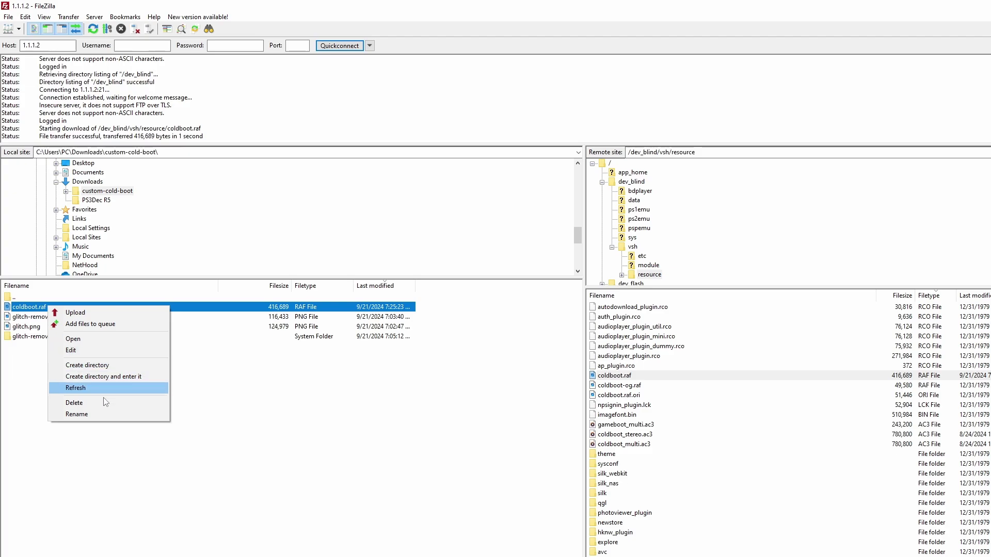
pyautogui.click(107, 413)
pyautogui.press('Home')
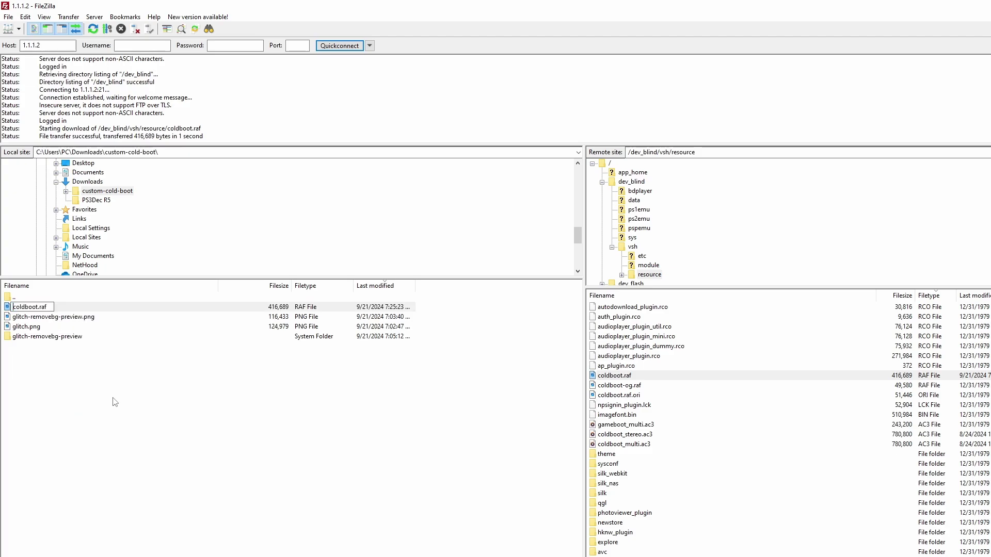
pyautogui.write('sou')
pyautogui.write('th-park-')
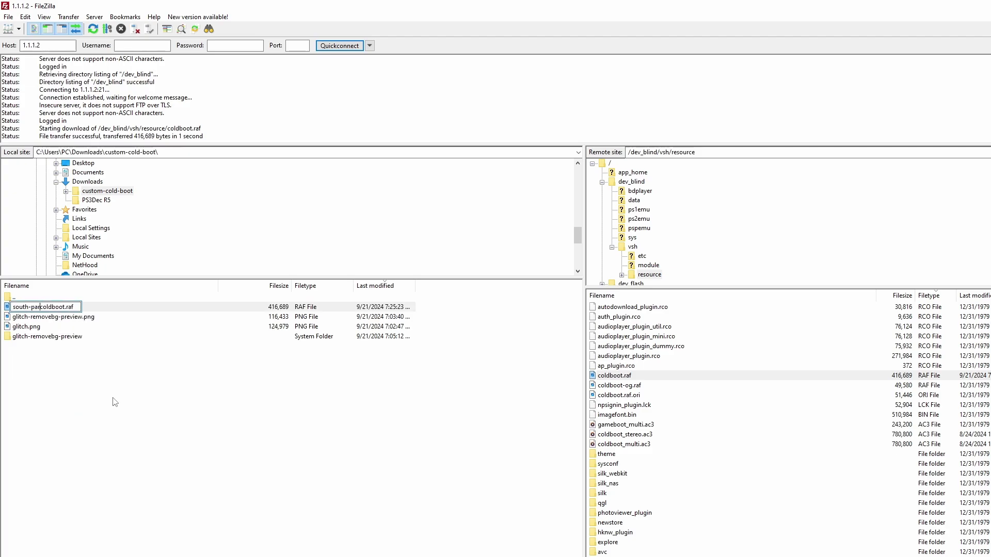
pyautogui.press('Return')
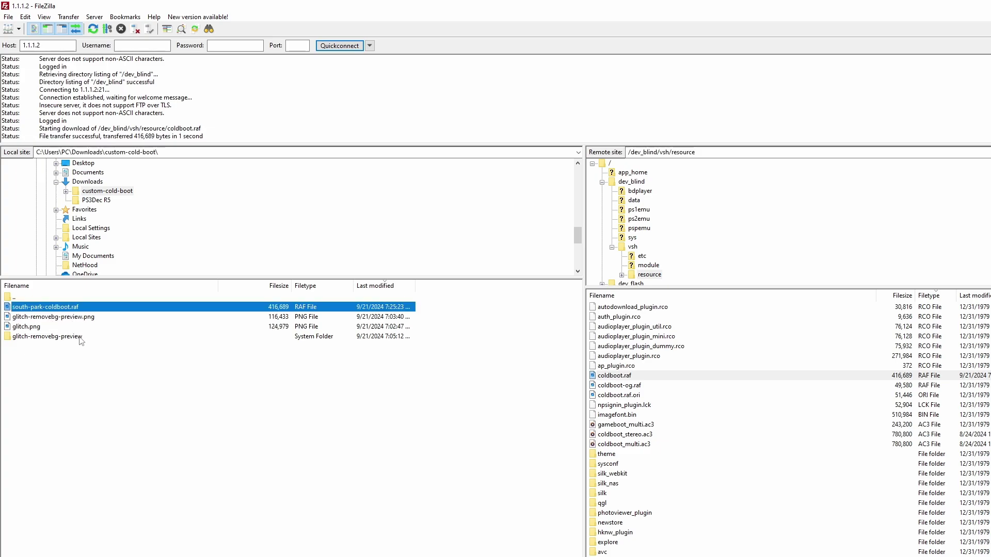
# Open the local glitch-removebg-preview folder and select the custom coldboot.raf inside it
pyautogui.click(631, 383)
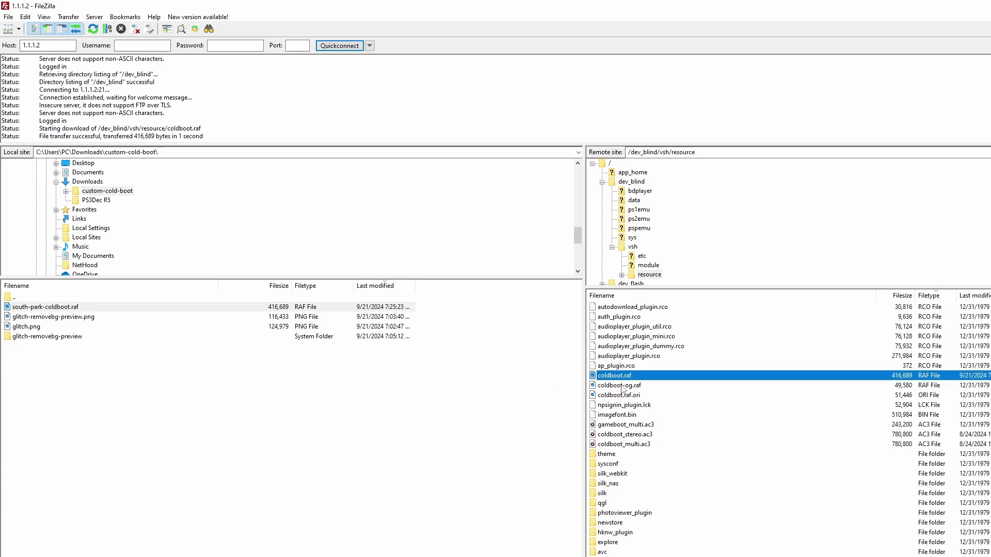
pyautogui.click(250, 408)
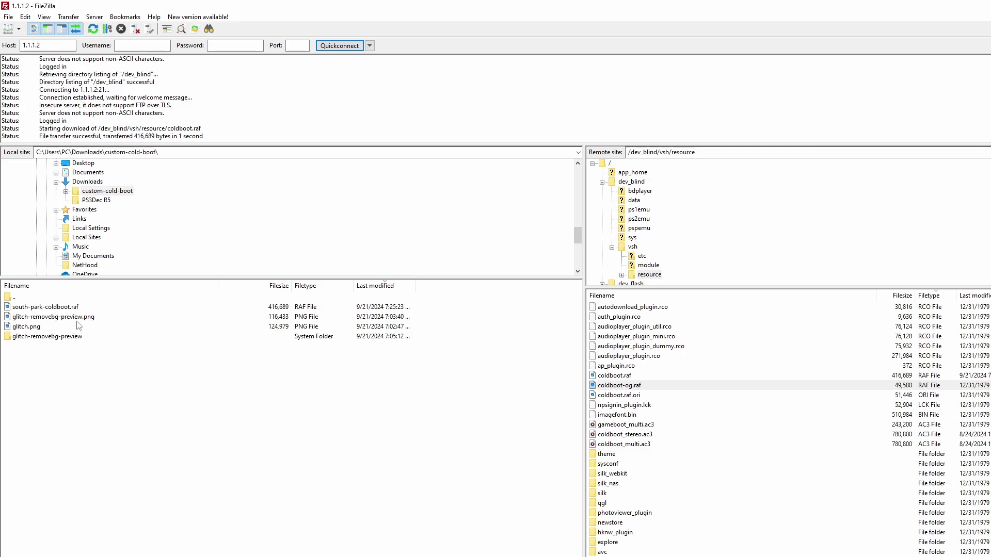
pyautogui.click(79, 337)
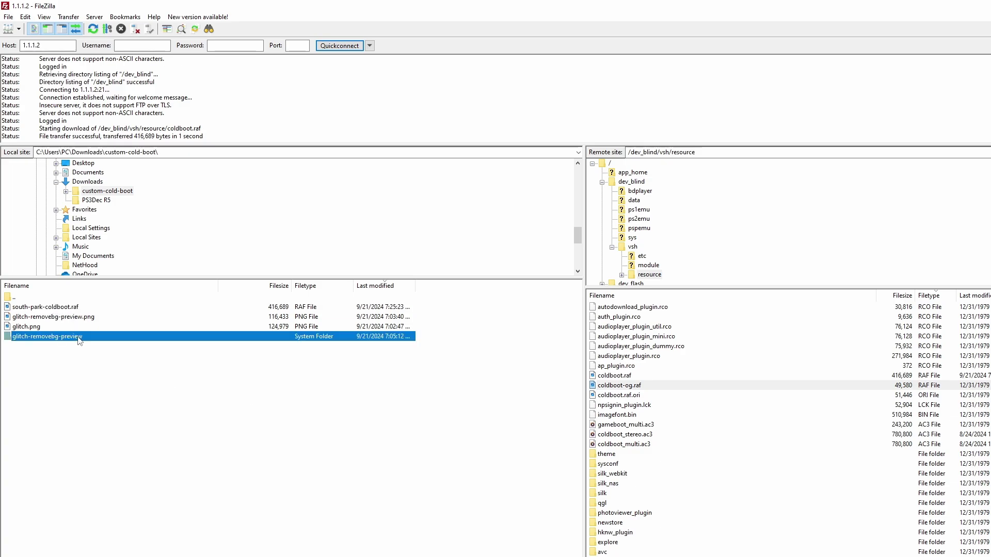
pyautogui.doubleClick(79, 340)
pyautogui.click(63, 318)
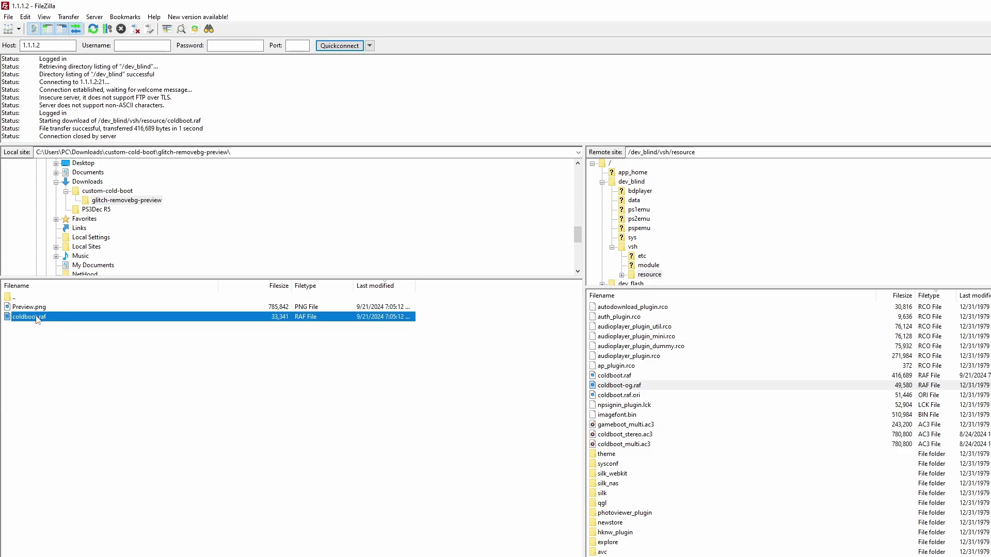
# Upload the custom coldboot.raf to /dev_blind/vsh/resource, overwriting the existing file there
pyautogui.moveTo(39, 319); pyautogui.dragTo(529, 365)
pyautogui.moveTo(627, 385); pyautogui.dragTo(555, 370)
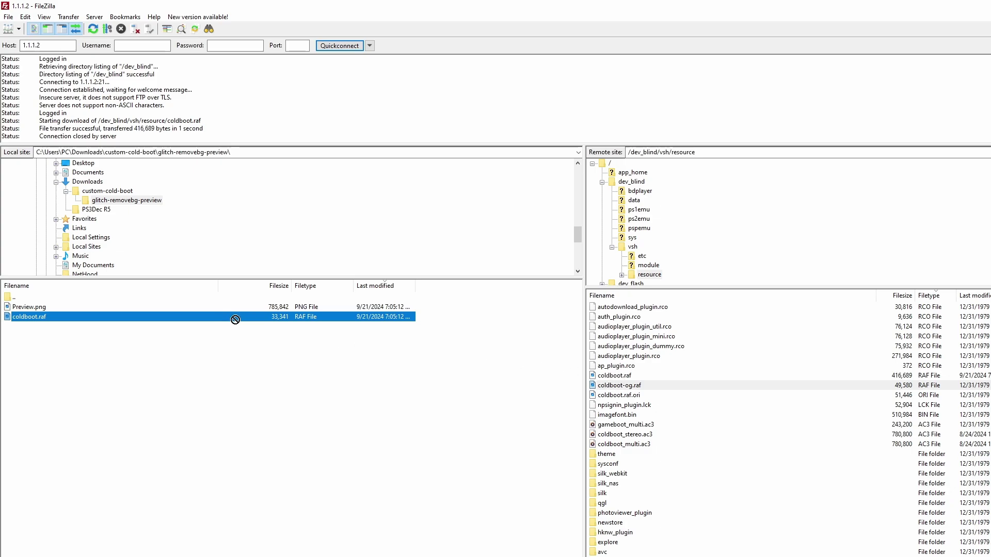
pyautogui.moveTo(305, 330); pyautogui.dragTo(382, 354)
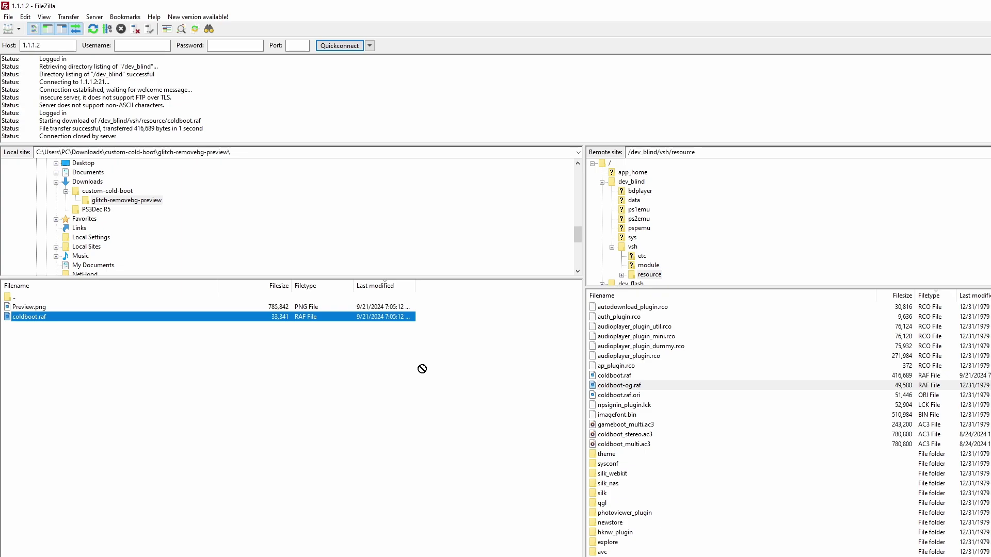
pyautogui.moveTo(654, 391); pyautogui.dragTo(655, 391)
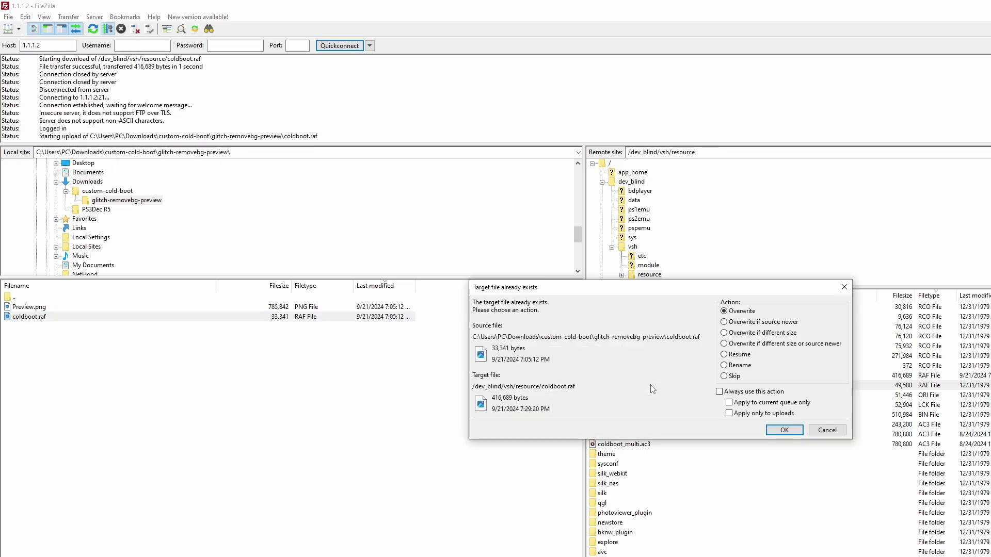
pyautogui.click(784, 430)
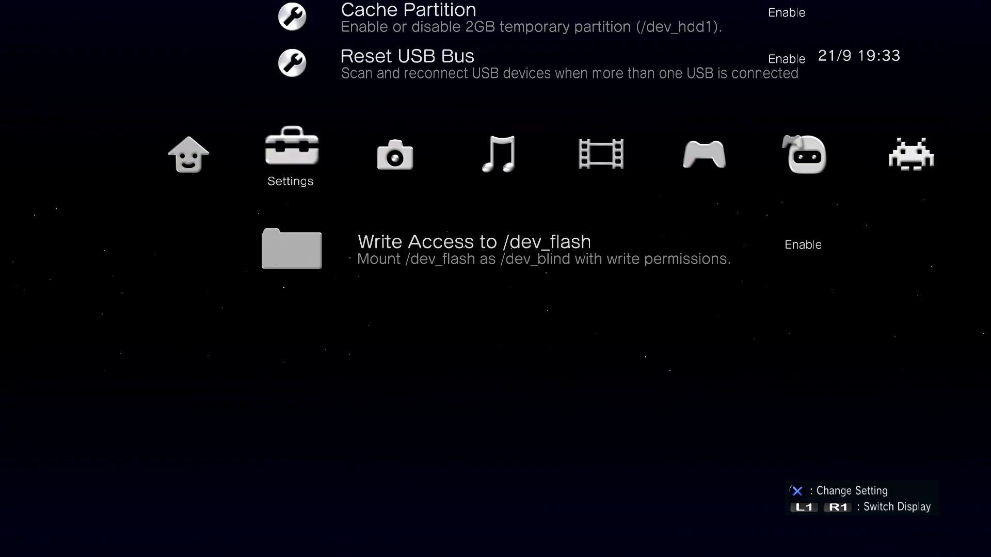
# Switch to the PS3, go to the mmCM category and move down its list to restart the console
pyautogui.press('Left')
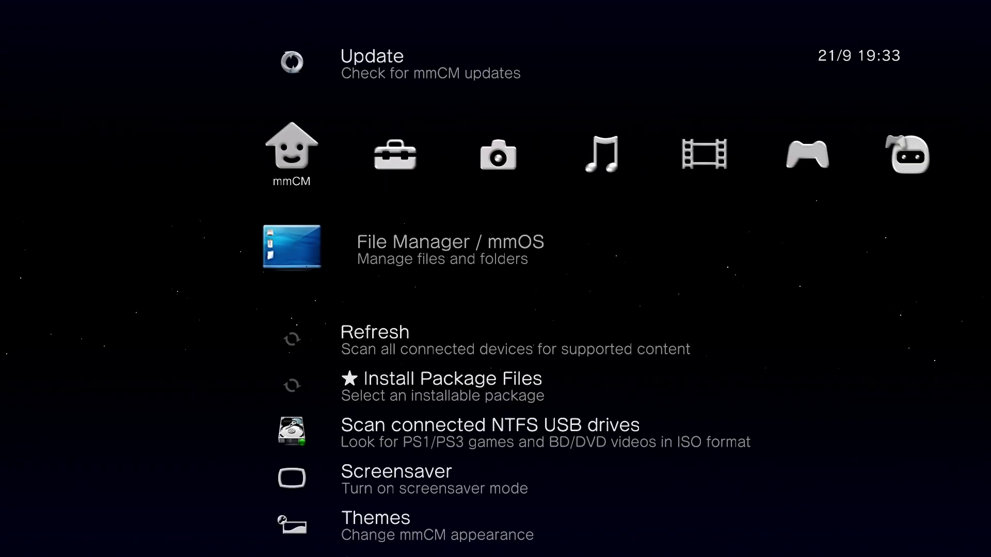
pyautogui.press('Down')
pyautogui.press('Down')
pyautogui.press('Down')
pyautogui.press('Down')
pyautogui.press('Down')
pyautogui.press('Down')
pyautogui.press('Down')
pyautogui.press('Down')
pyautogui.press('Down')
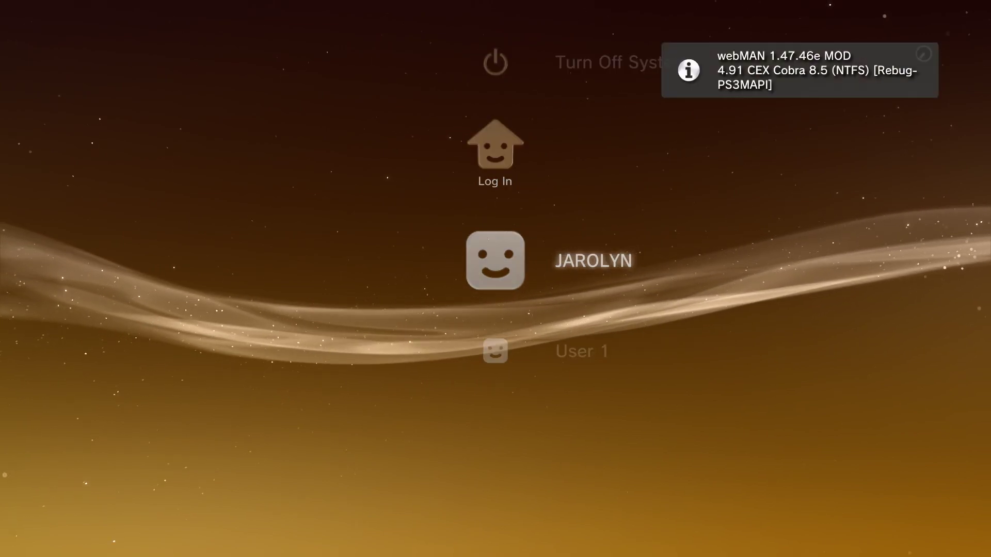
# Log in with the first user profile, go to the Users category and highlight Turn Off System
pyautogui.press('Return')
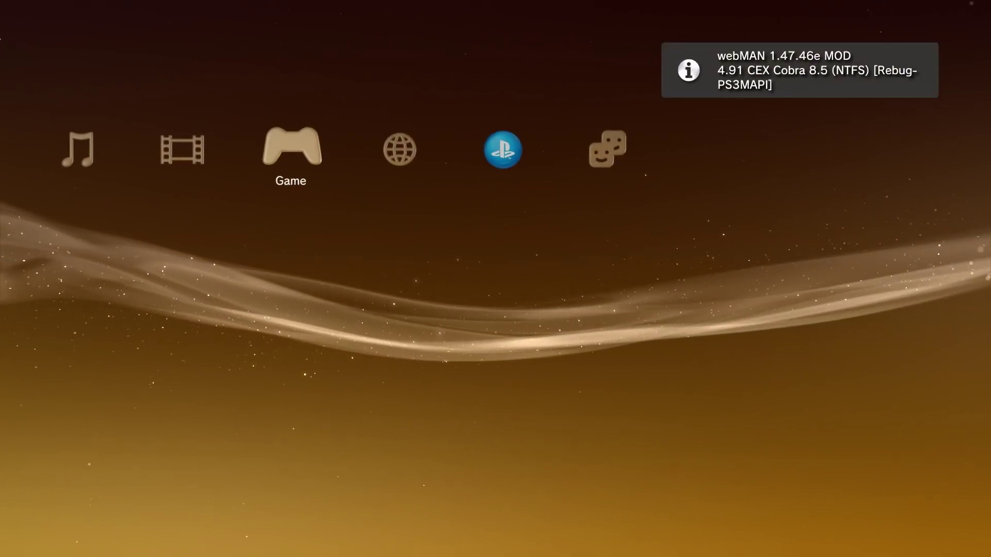
pyautogui.press('Left')
pyautogui.press('Left')
pyautogui.press('Left')
pyautogui.press('Left')
pyautogui.press('Left')
pyautogui.press('Up')
pyautogui.press('Up')
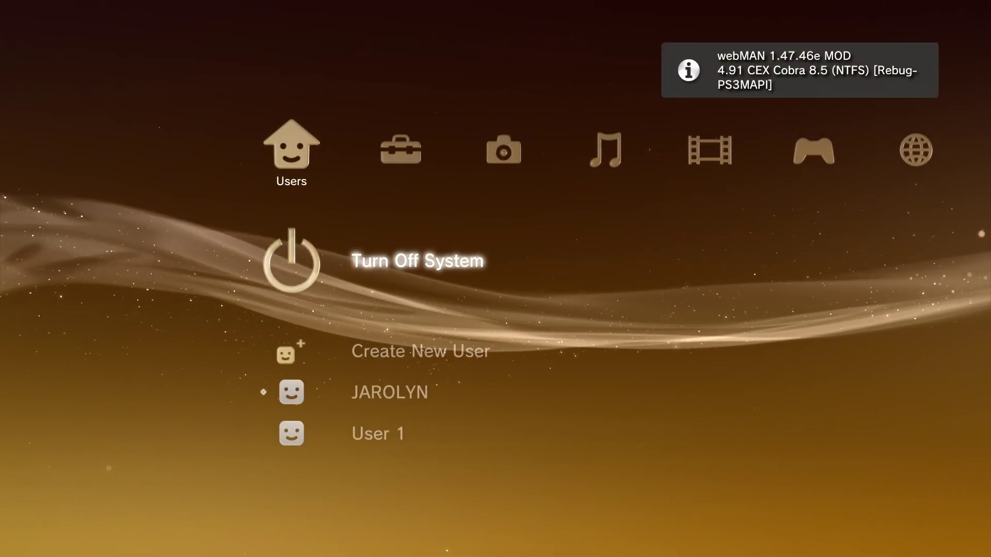